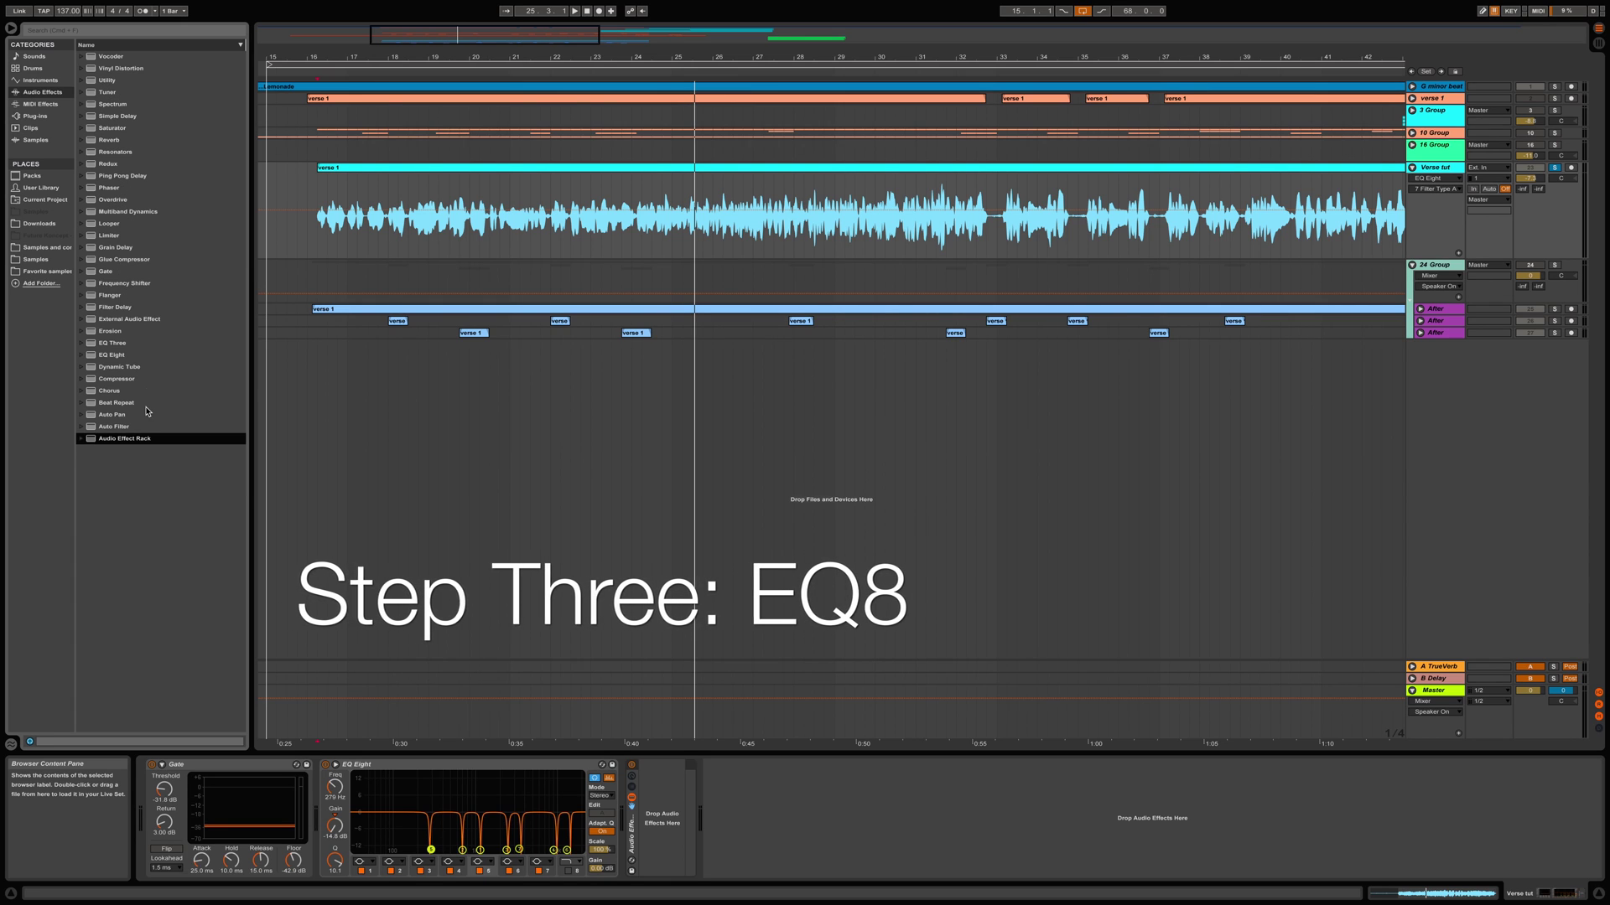
- Add a new EQ Eight to the Verse tut track and move it inside the Audio Effect Rack
left_click(115, 355)
left_click_drag(115, 356, 764, 824)
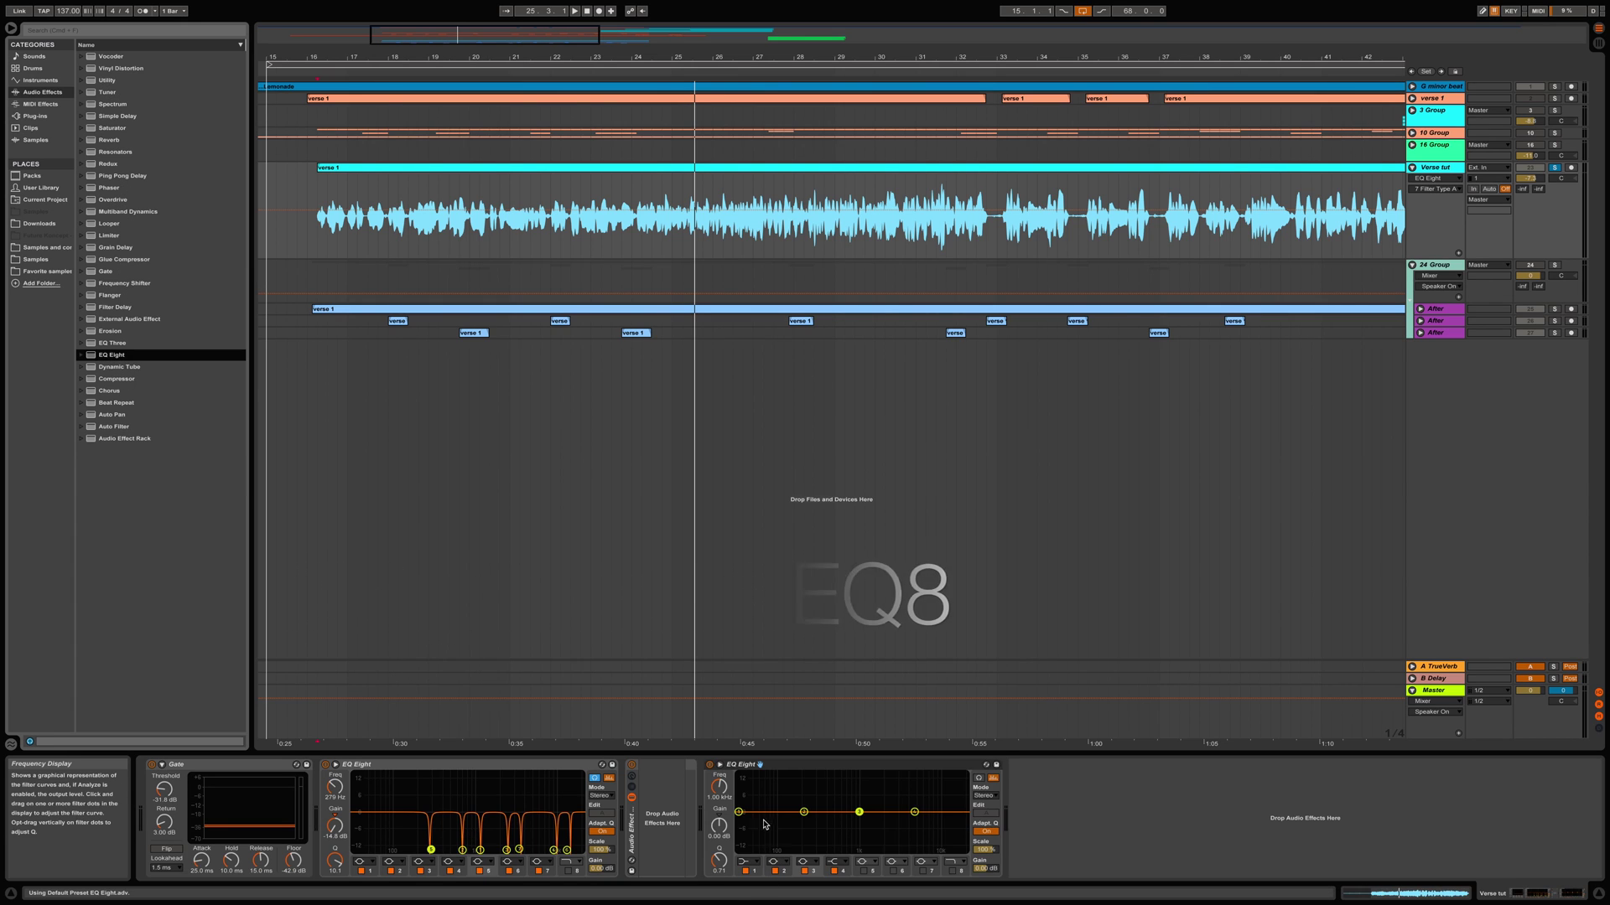
left_click_drag(783, 766, 753, 765)
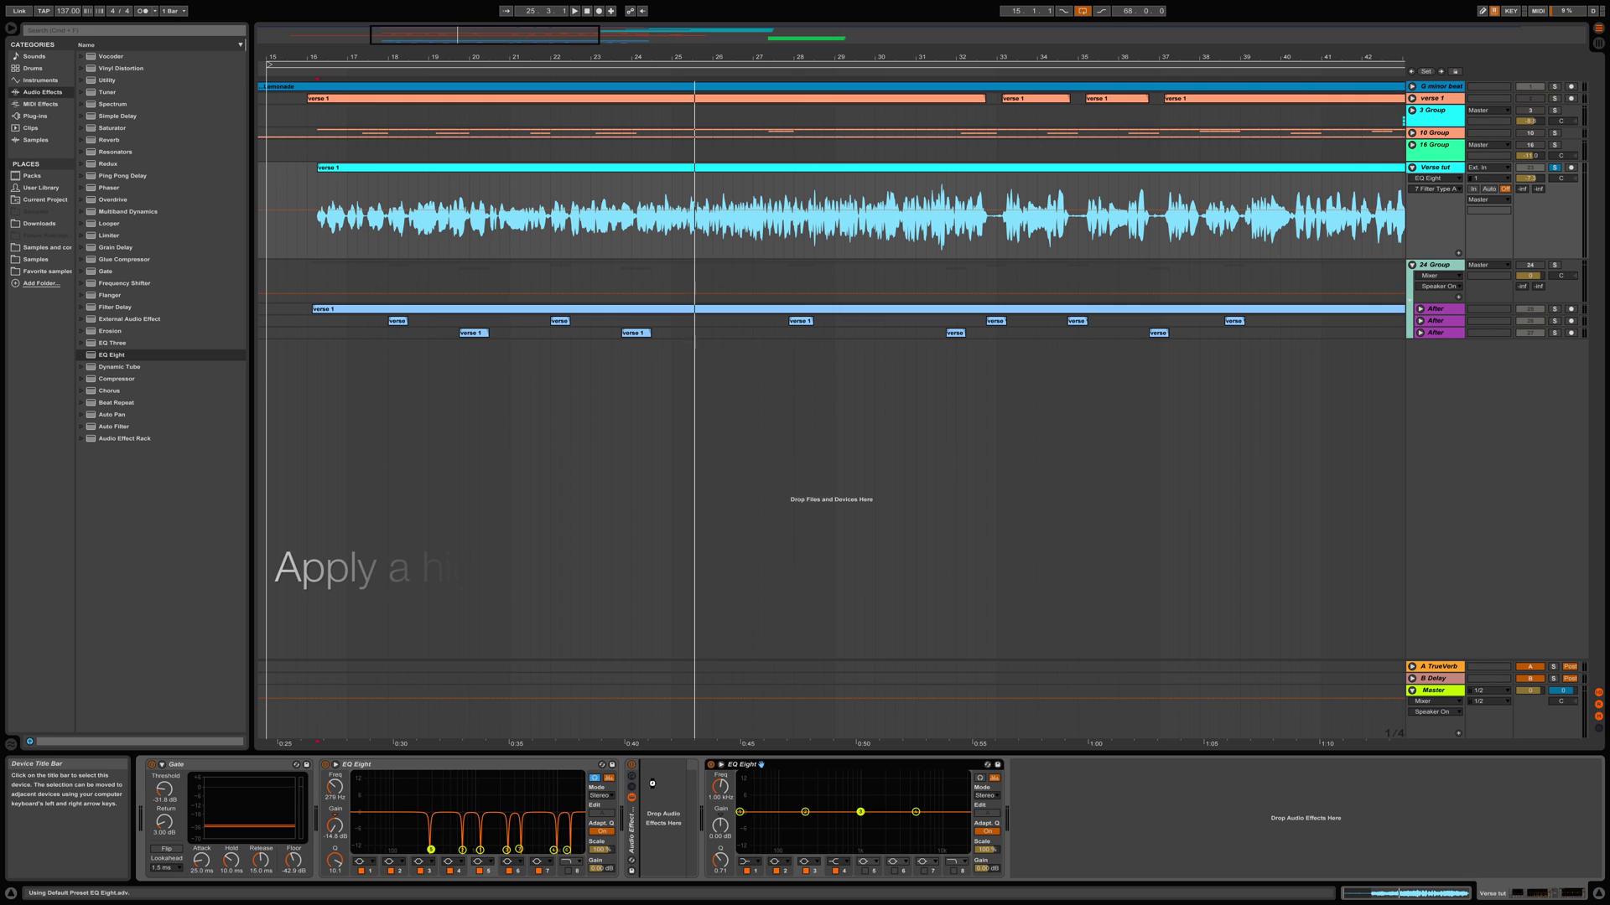
- Make band 1 of the new EQ Eight a low-cut filter at about 155 Hz with a Q of 0.63
left_click(693, 862)
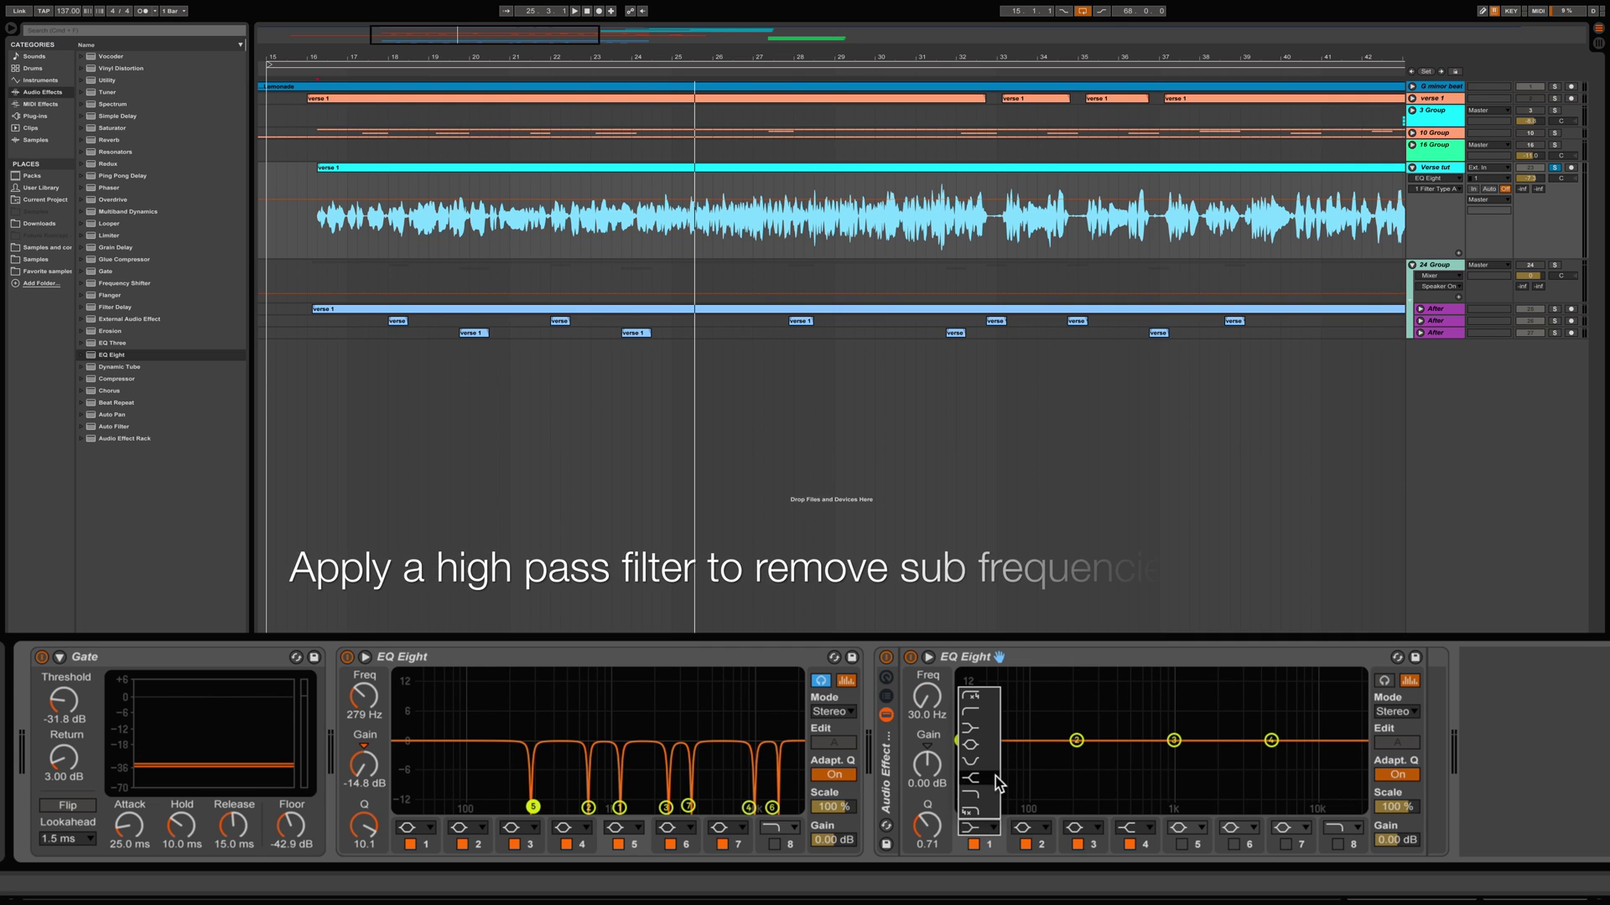
left_click(979, 716)
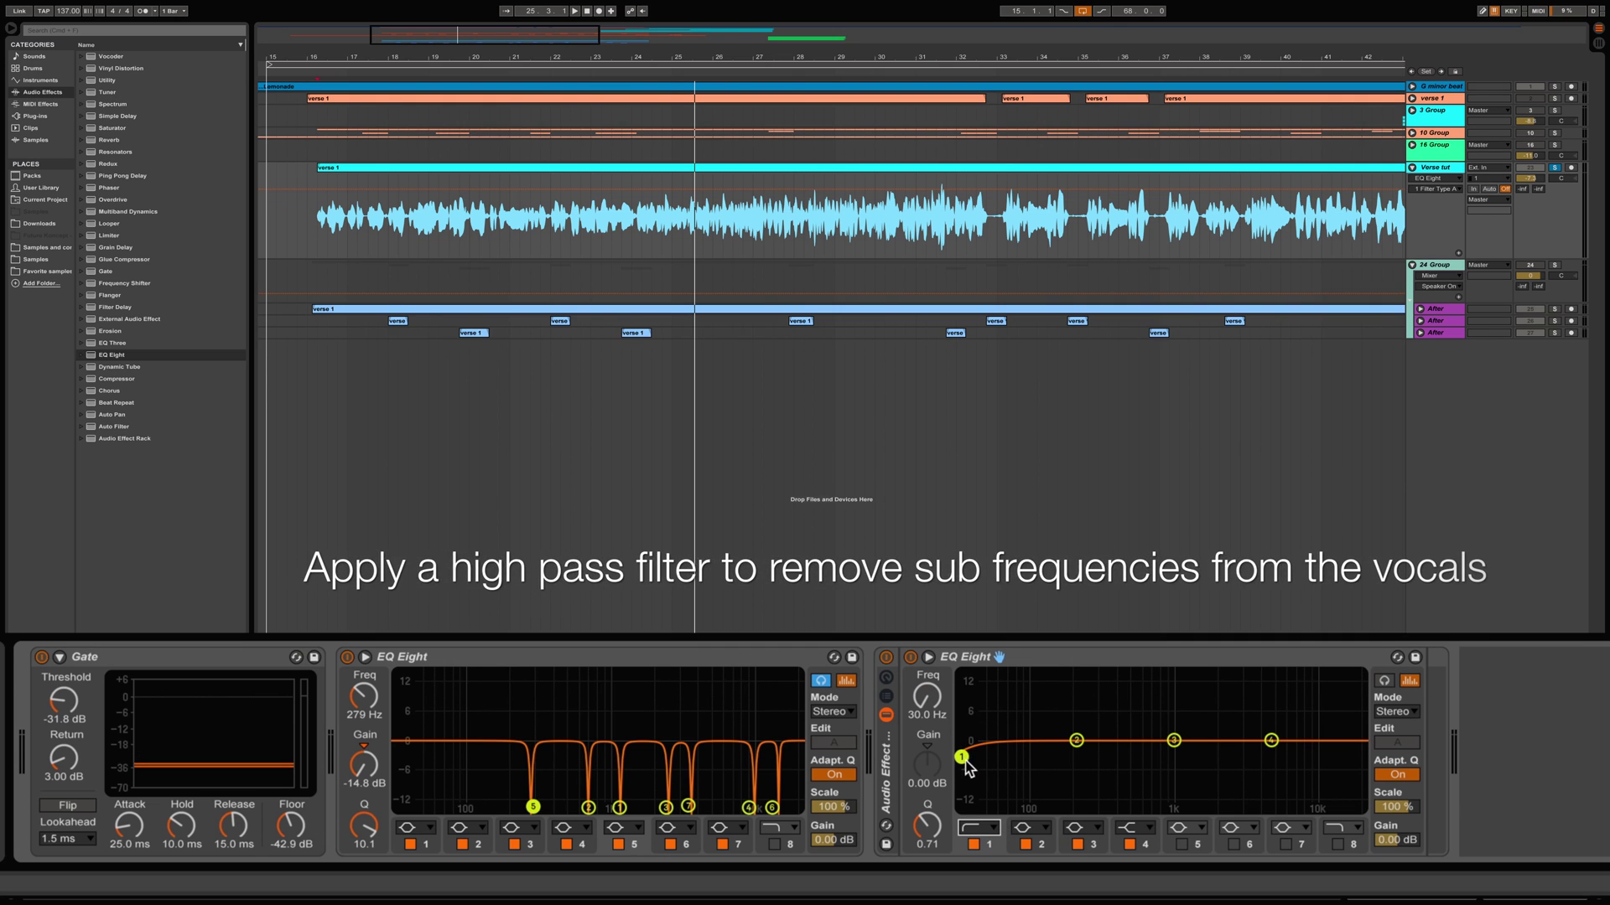
left_click_drag(964, 760, 1068, 757)
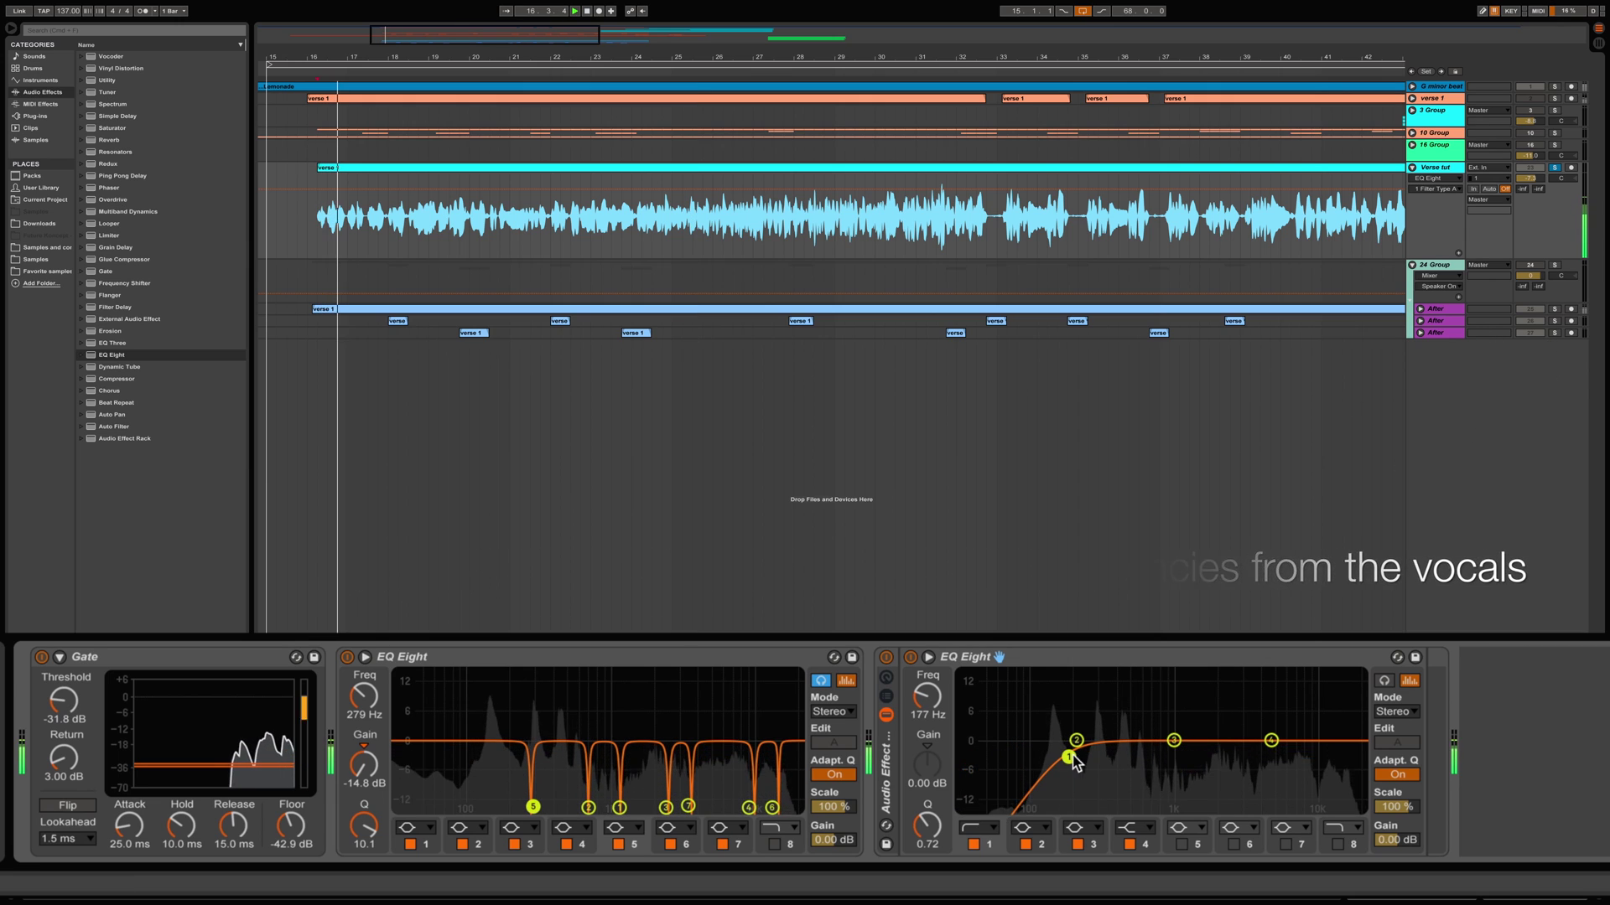
mouse_move(1069, 757)
left_mouse_down()
mouse_move(985, 759)
mouse_move(1075, 759)
mouse_move(1062, 760)
left_mouse_up()
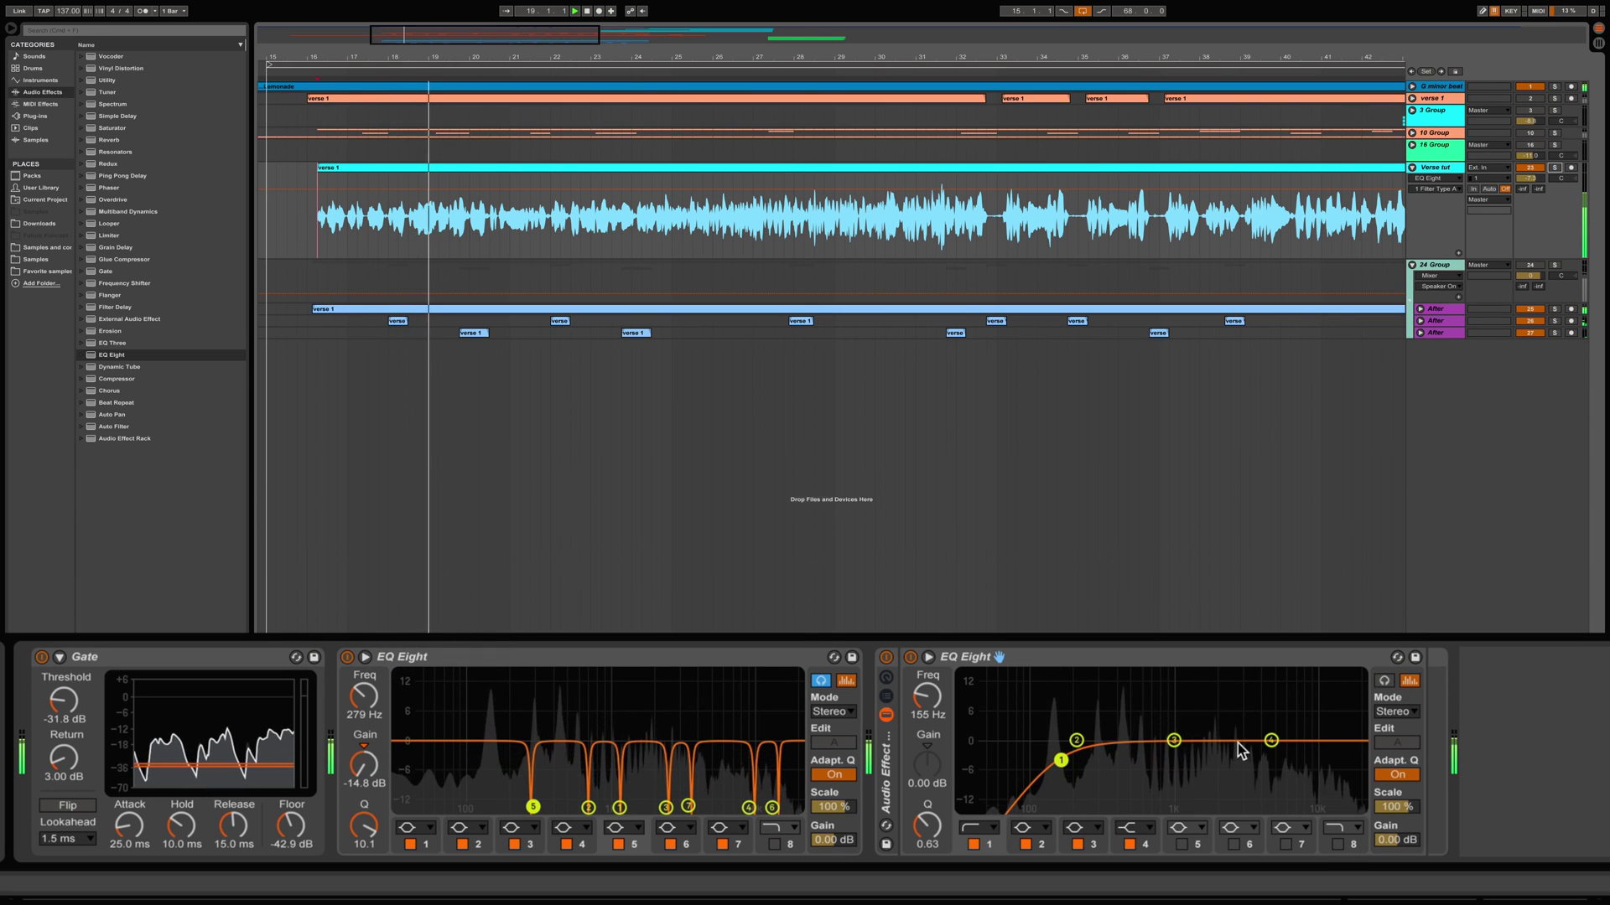
- Try a high-shelf boost on band 4 of about 6.3 dB at 4.41 kHz
left_click_drag(1271, 740, 1265, 713)
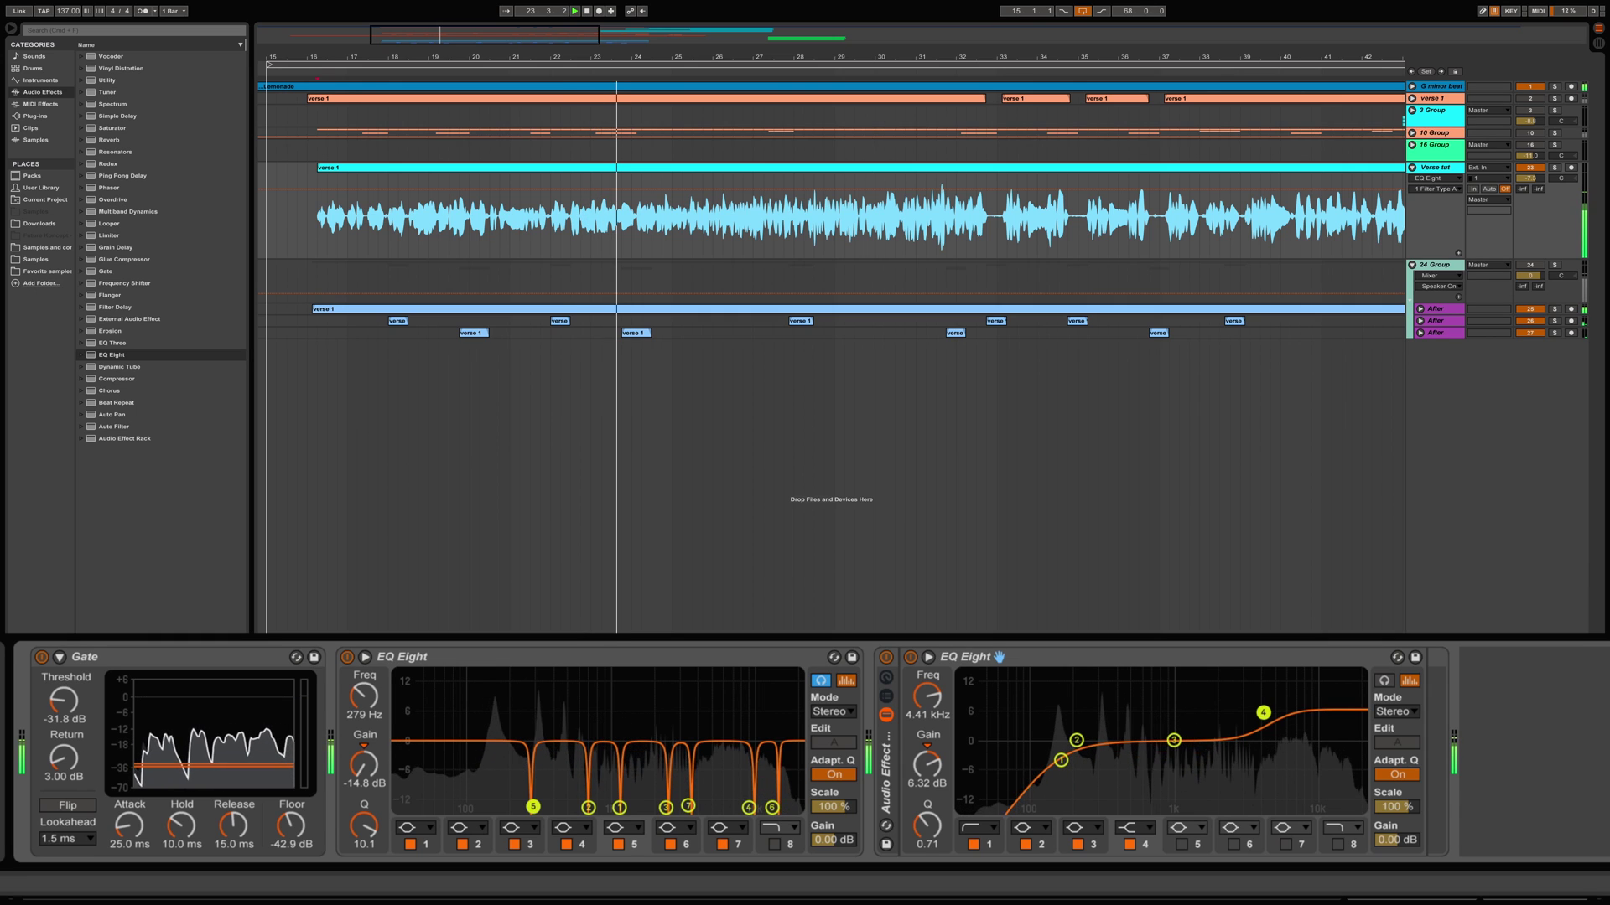
left_click_drag(1264, 714, 1174, 740)
- Enable bands 5 and 6, and using audition mode boost band 6 by about 4.6 dB at 11.8 kHz with a Q of 1.94
left_click(1182, 844)
left_click(1233, 844)
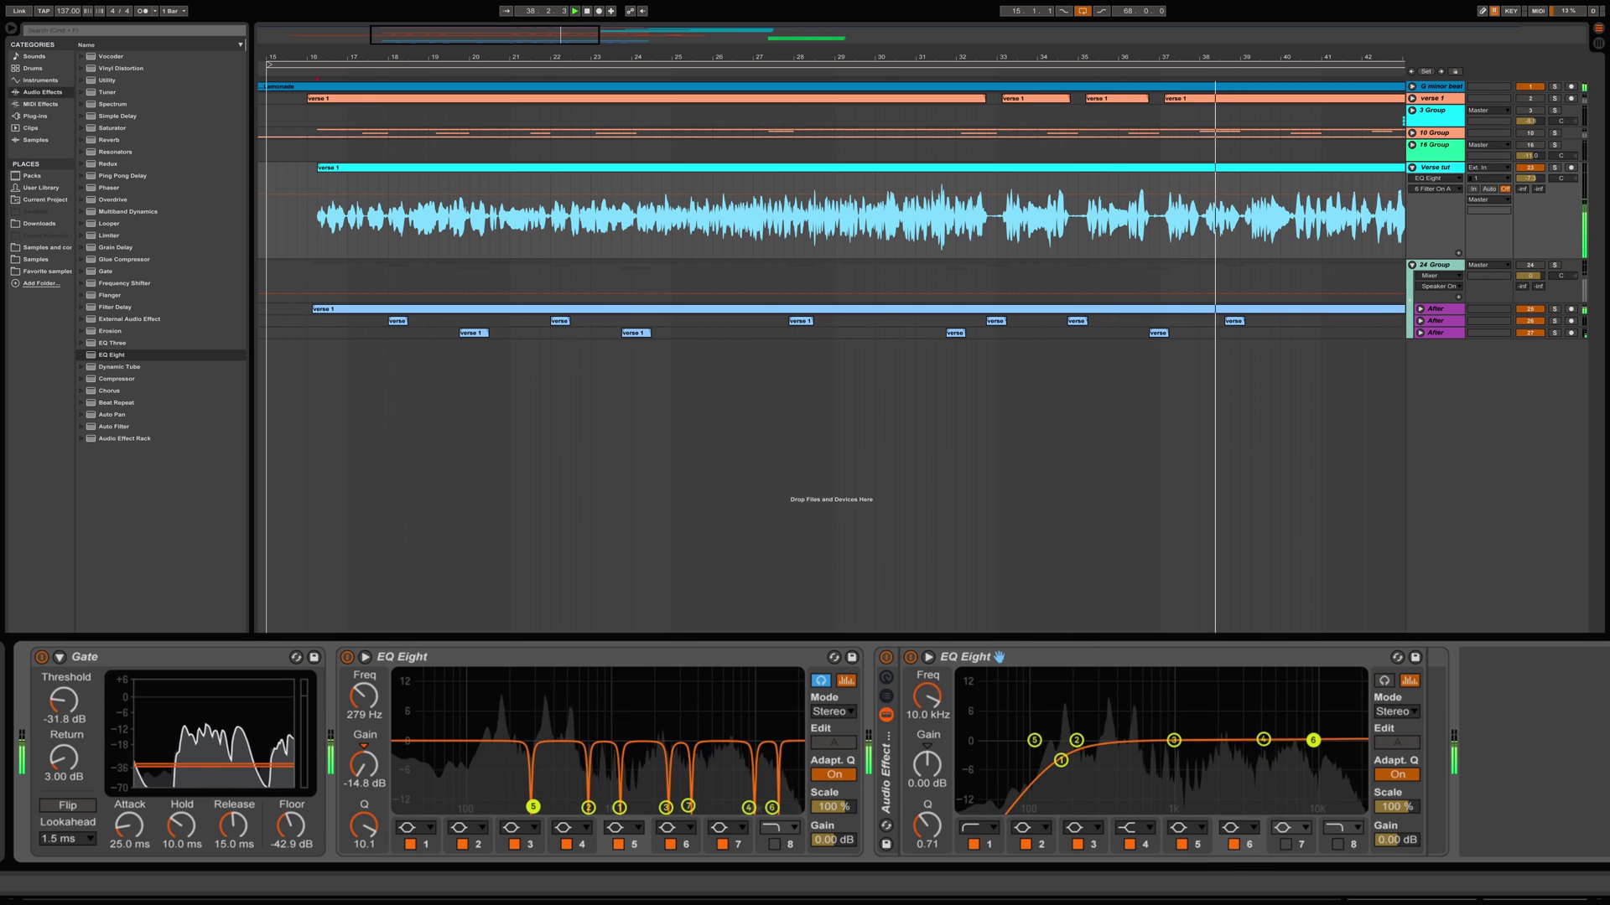
left_click_drag(1313, 740, 1323, 721)
left_click(1383, 681)
left_click_drag(927, 826, 927, 806)
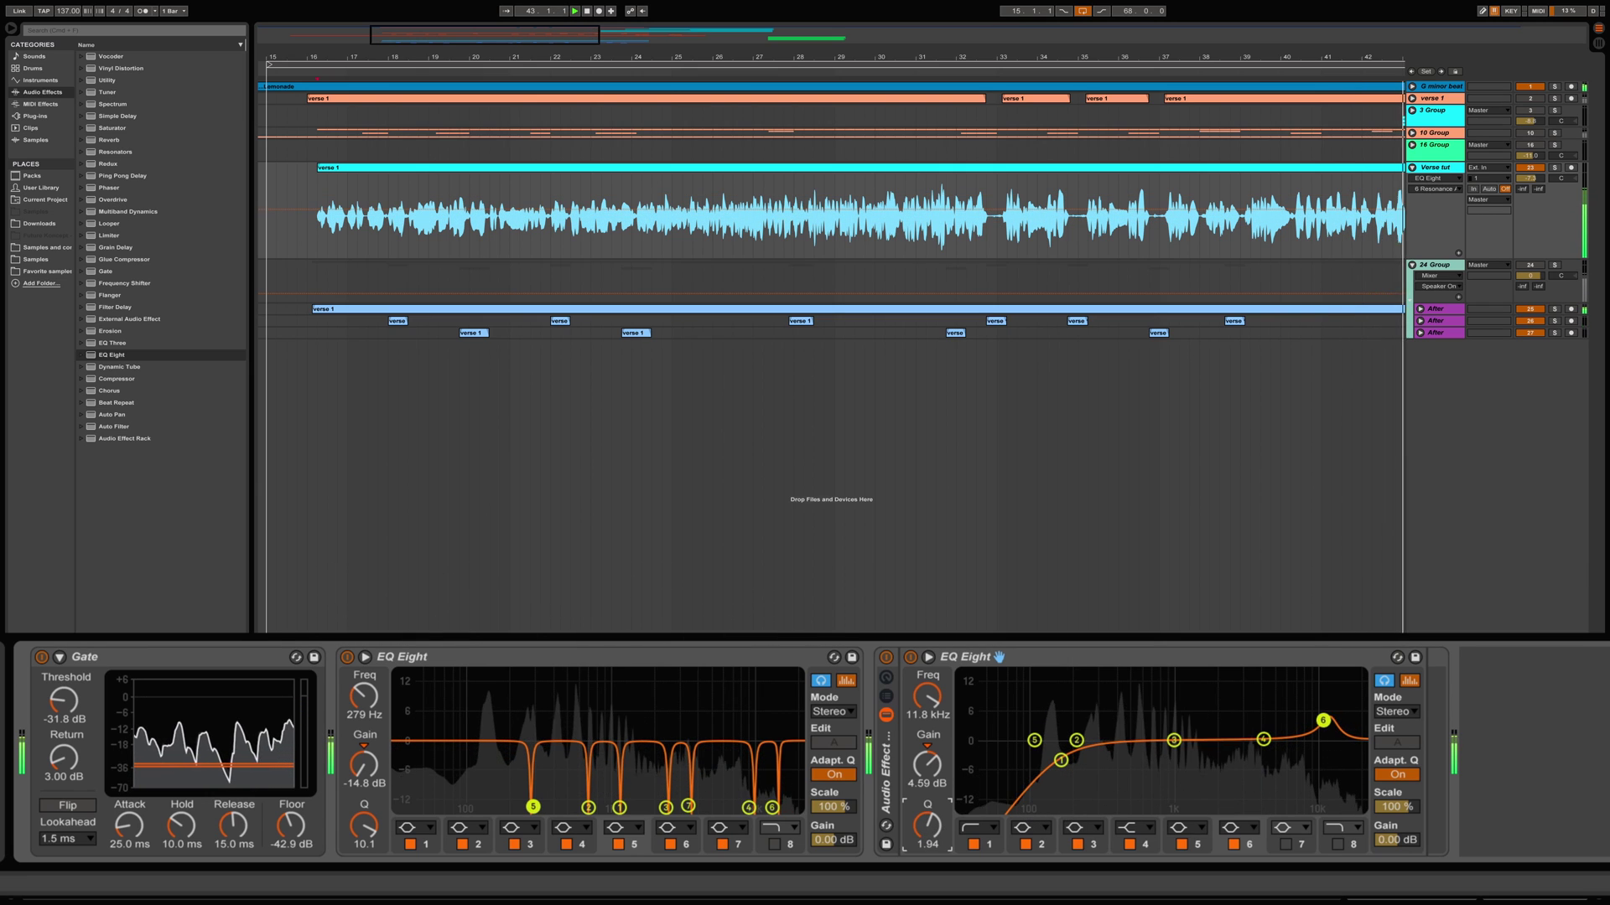
- Boost band 3 by about 4.1 dB at 3.29 kHz with a Q of 1.40 and disable band 4
left_click_drag(1323, 720, 1240, 725)
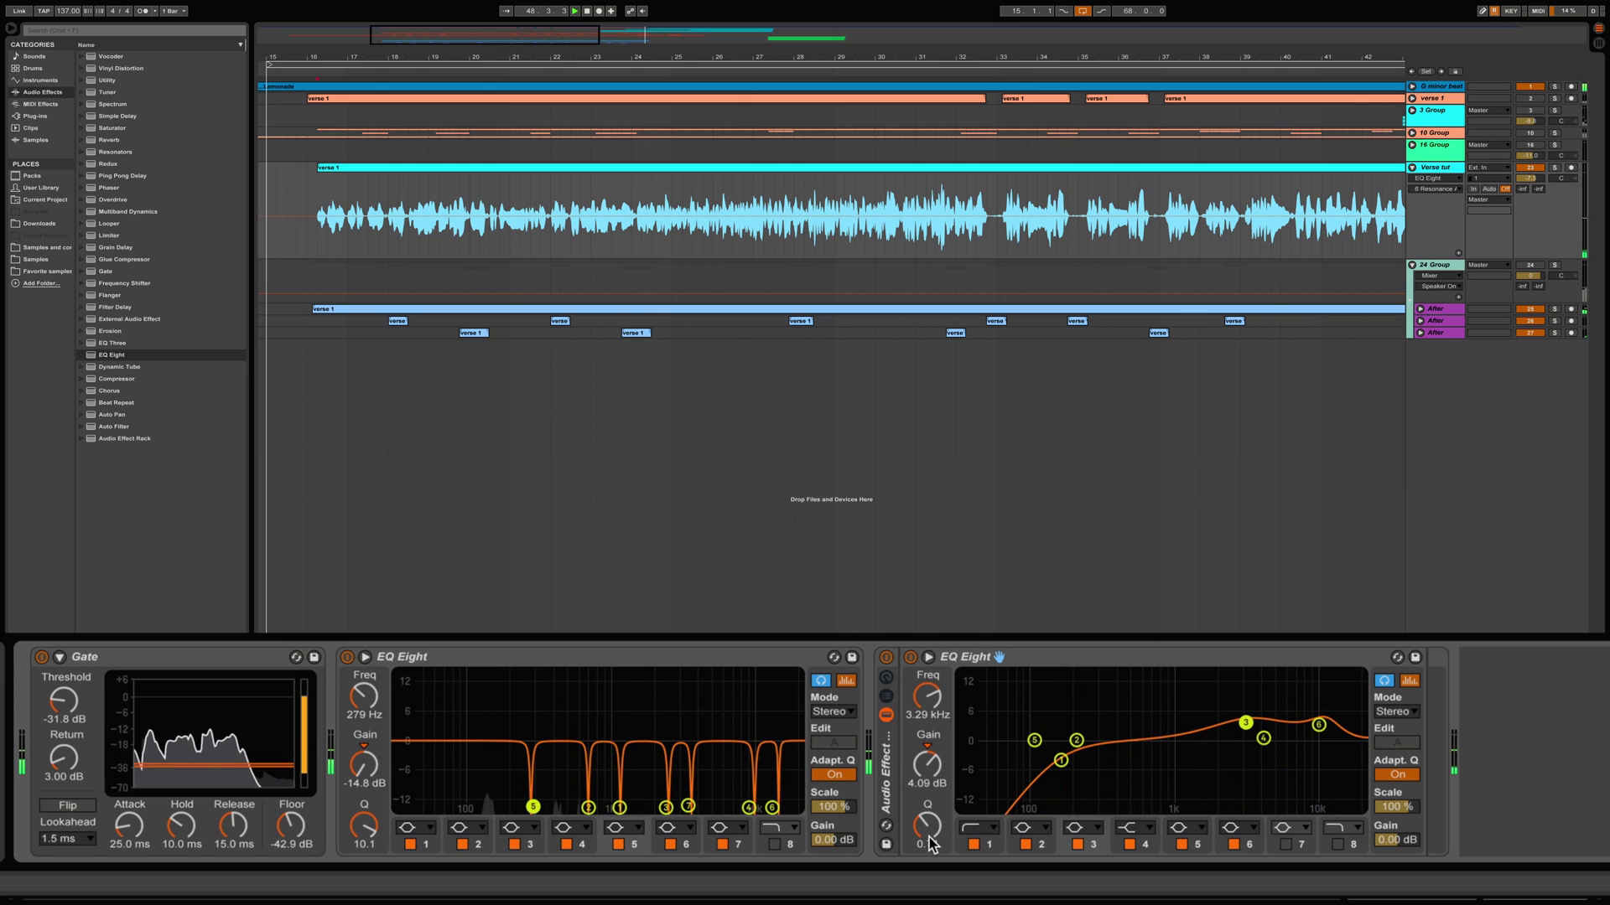
left_click(1129, 845)
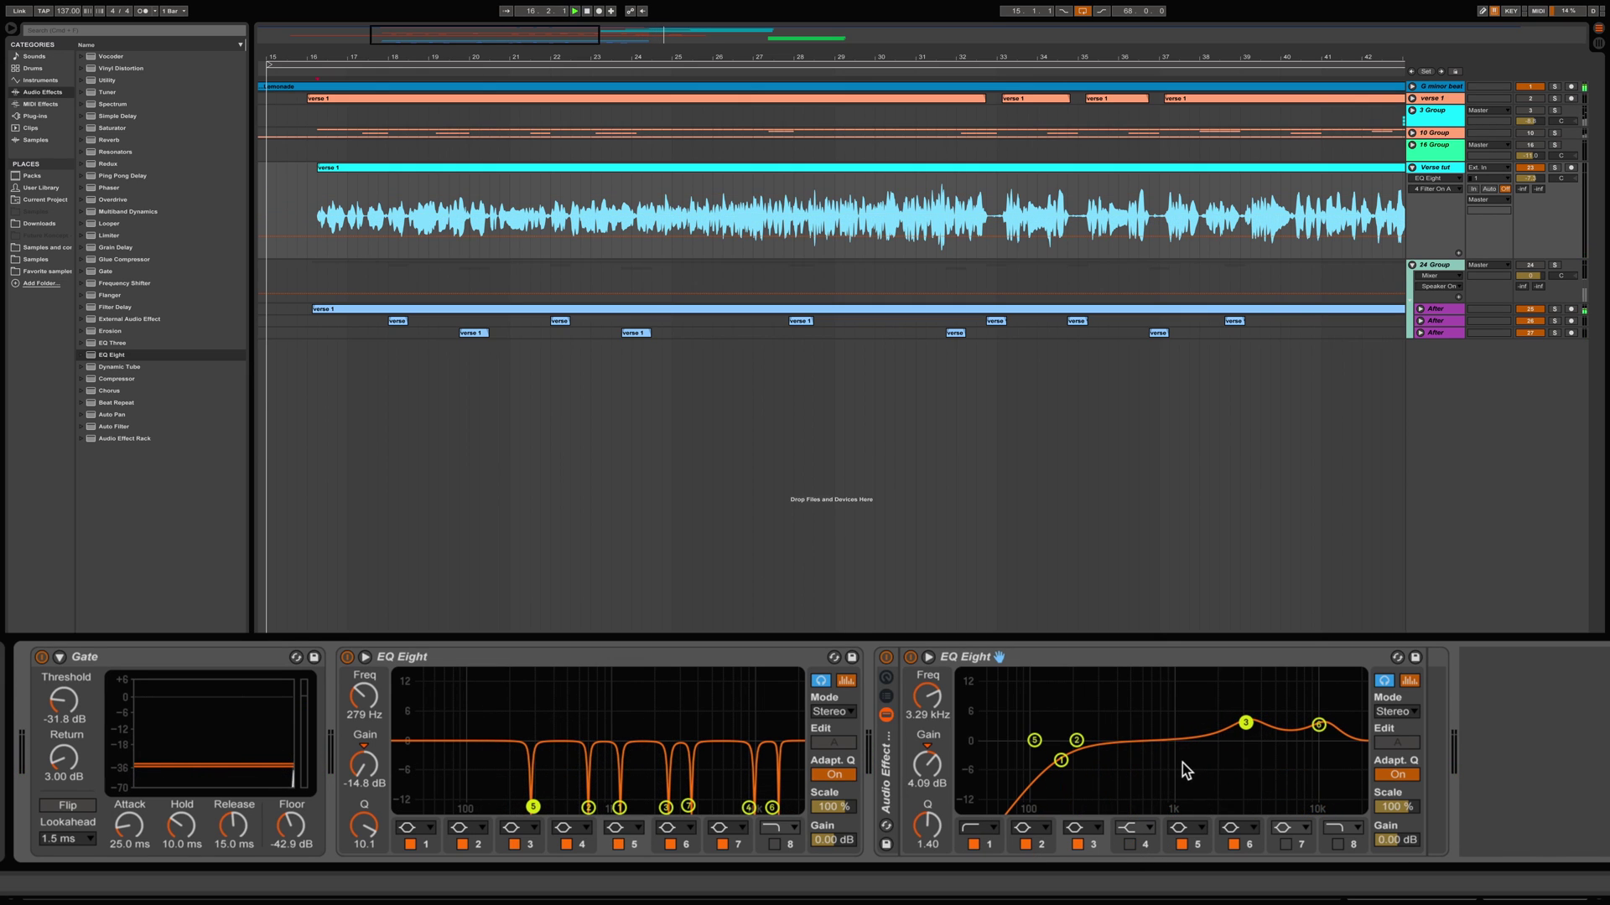
- Restart playback and shift the two high boosts upward, placing band 6 at about 12.9 kHz and band 3 slightly higher
key("space")
left_click_drag(1318, 725, 1319, 720)
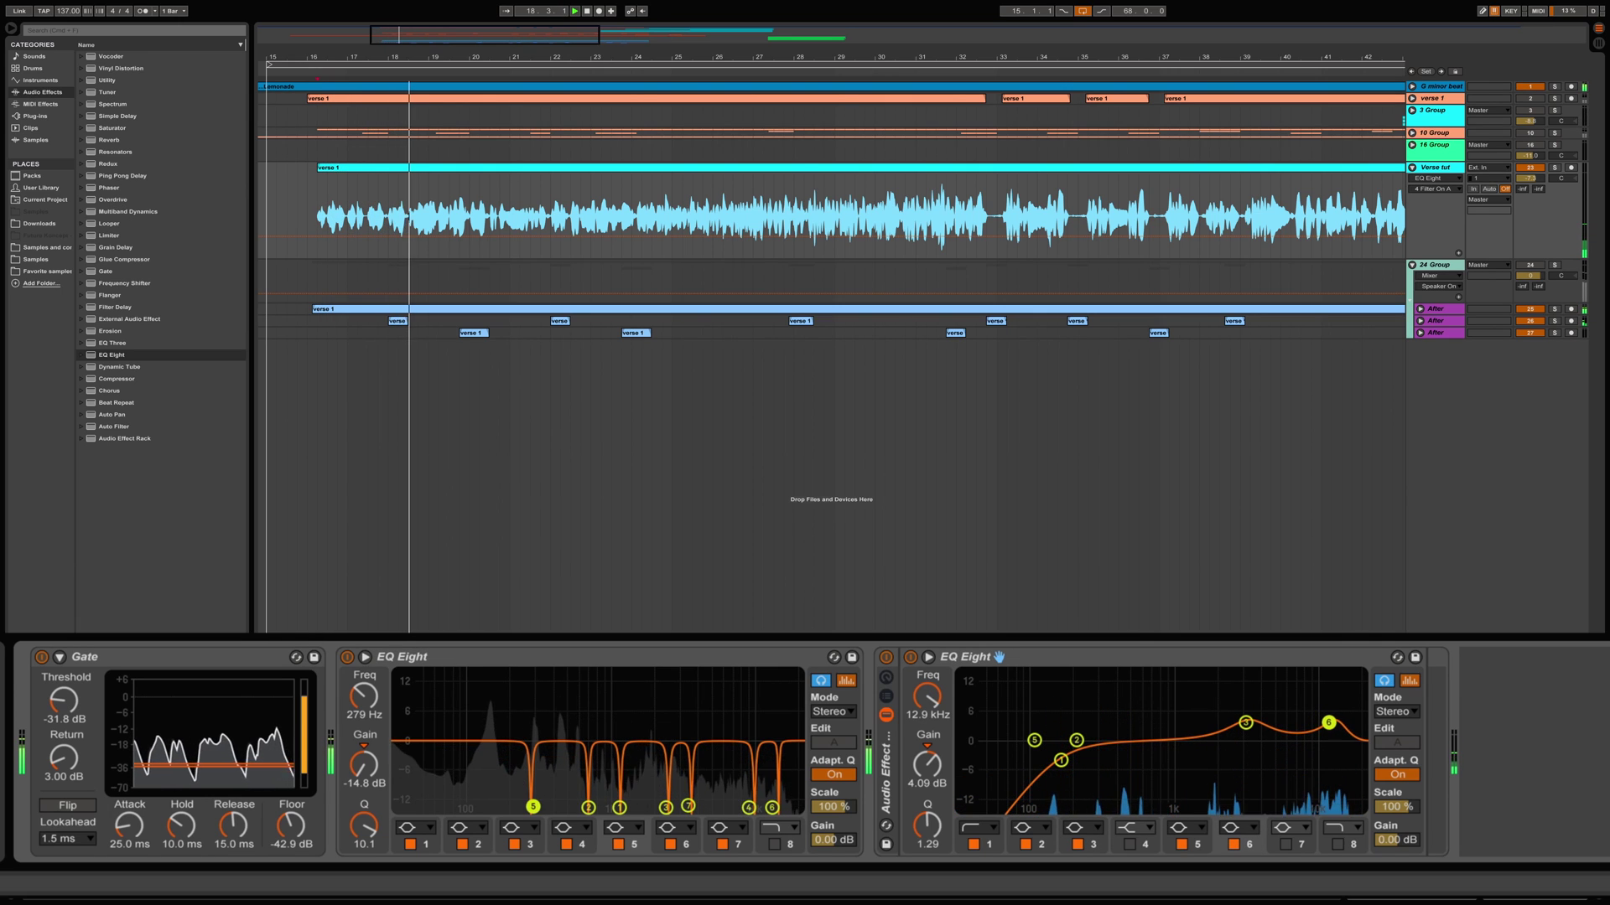
left_click_drag(1245, 723, 1259, 724)
- Boost band 2 by about 2.1 dB at 295 Hz with a Q of 2.59 and make a small low-mid cut with band 5
left_click_drag(1076, 740, 1167, 739)
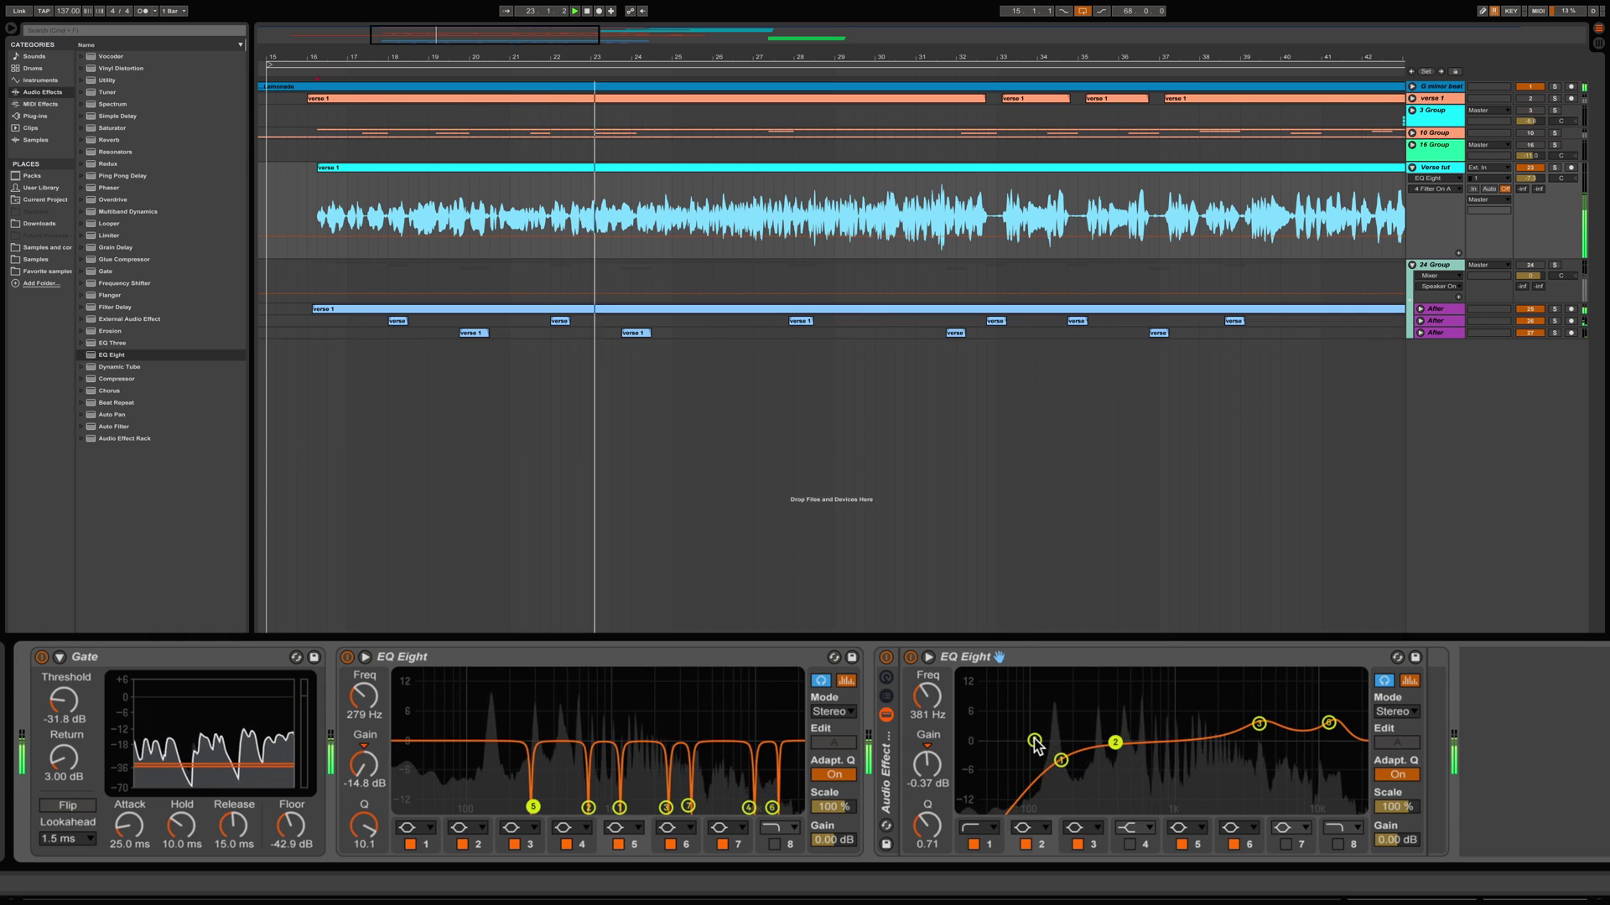
left_click_drag(1036, 744, 1176, 748)
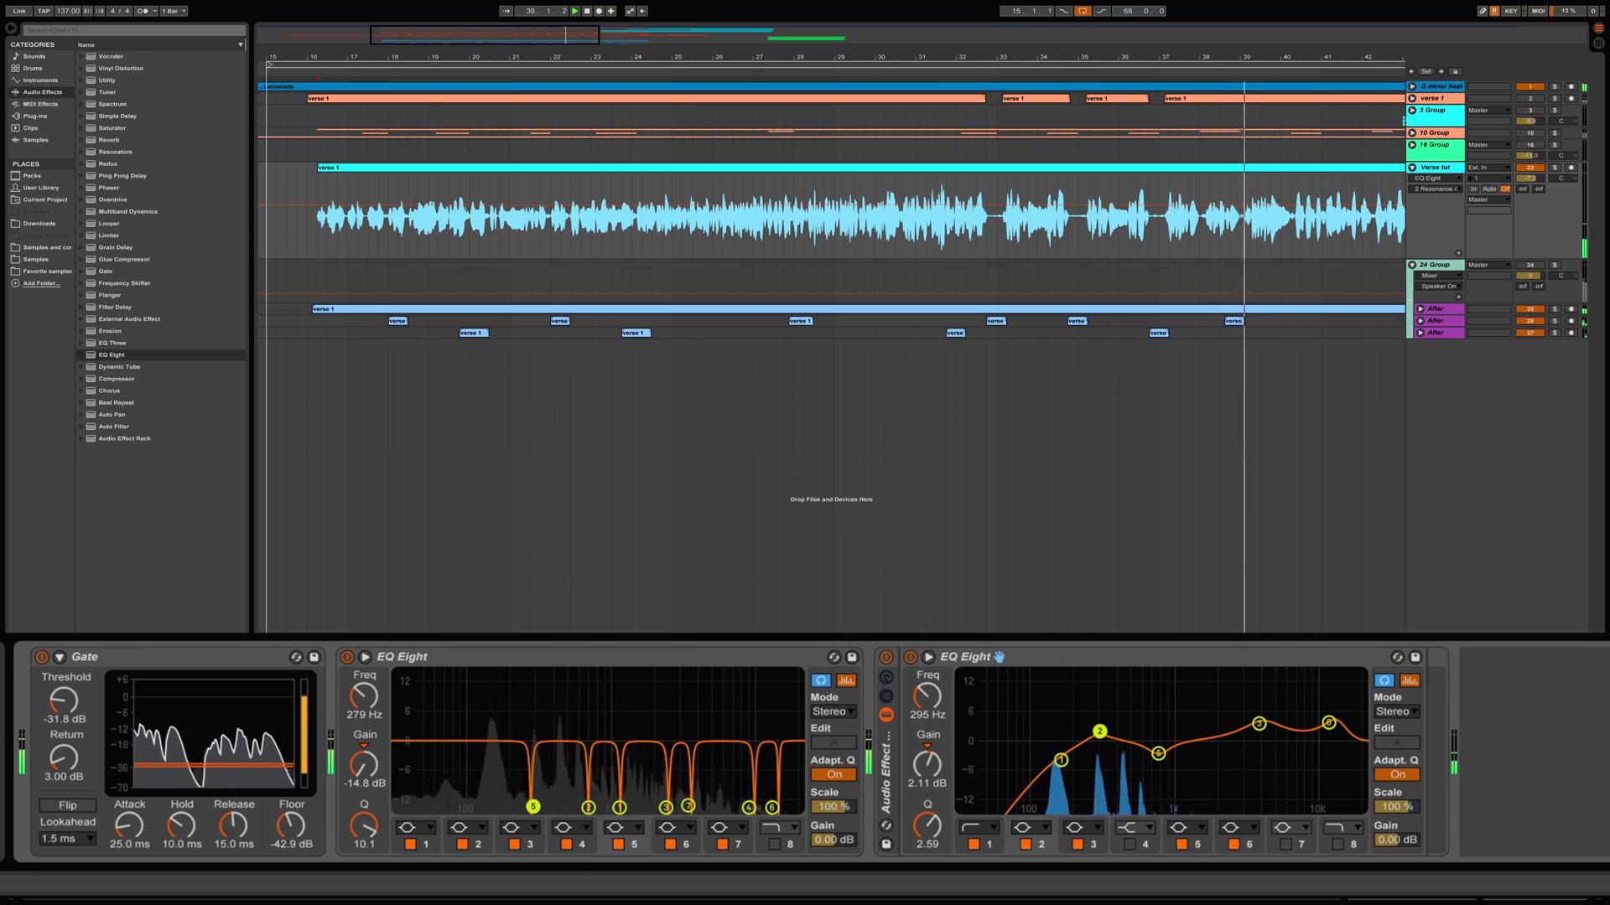
- Raise band 3 slightly and set band 6 to about 5.3 dB at 13.2 kHz with a Q of 0.82
left_click_drag(1259, 723, 1330, 718)
left_click_drag(923, 827, 933, 825)
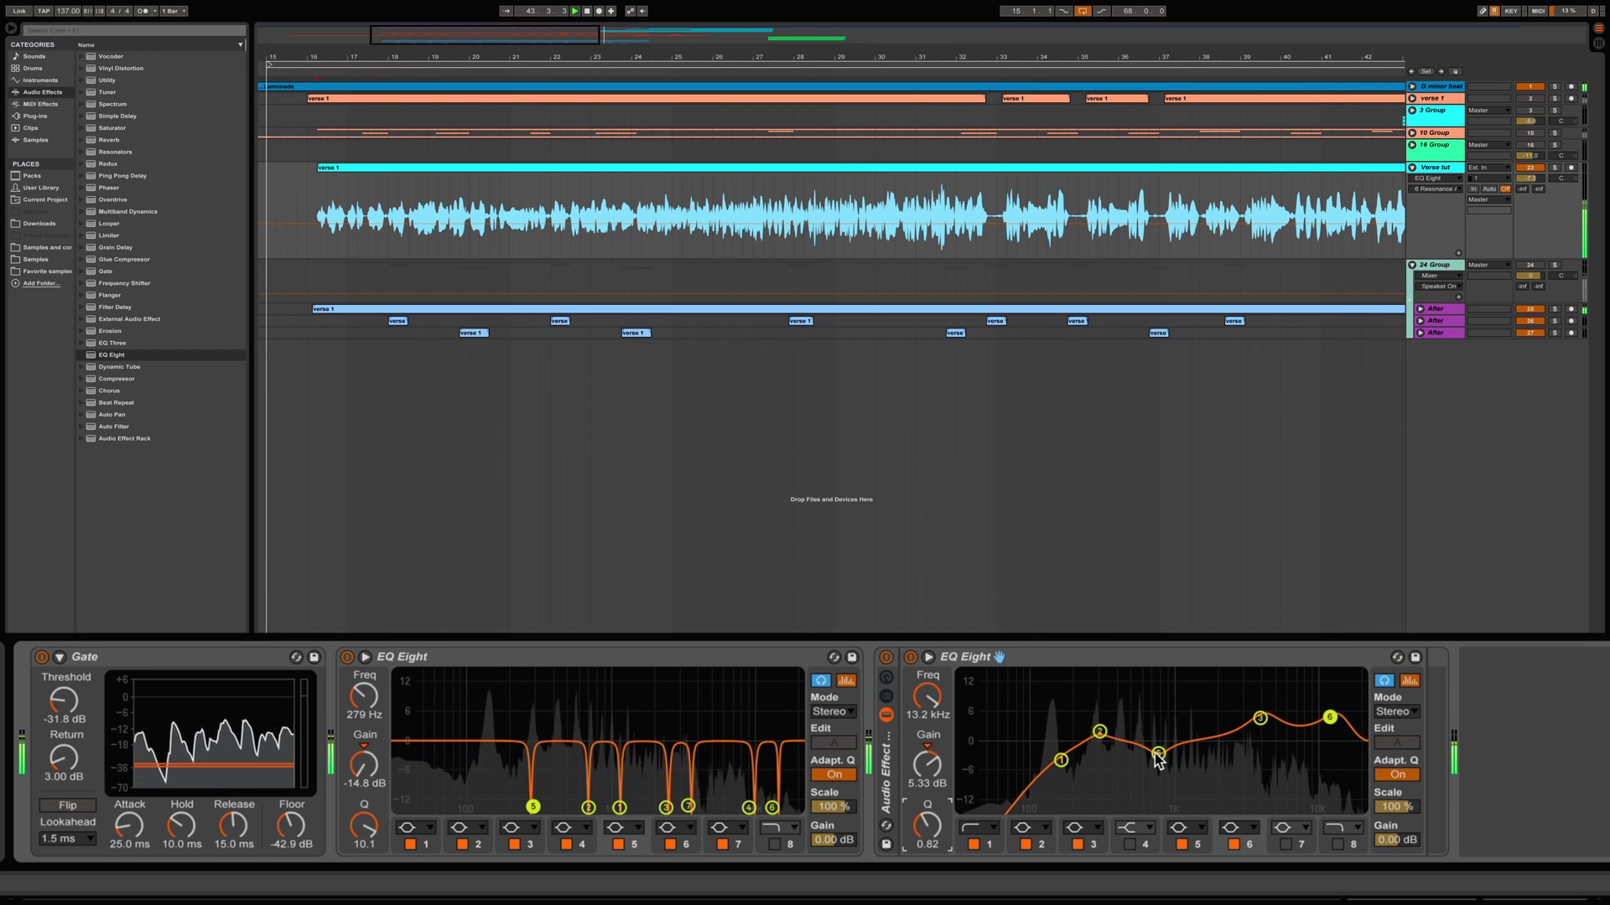
- Fine-tune band 5 to about -2.85 dB at 683 Hz and band 3 to about 3.8 dB at 5.01 kHz
left_click_drag(1160, 761, 1157, 755)
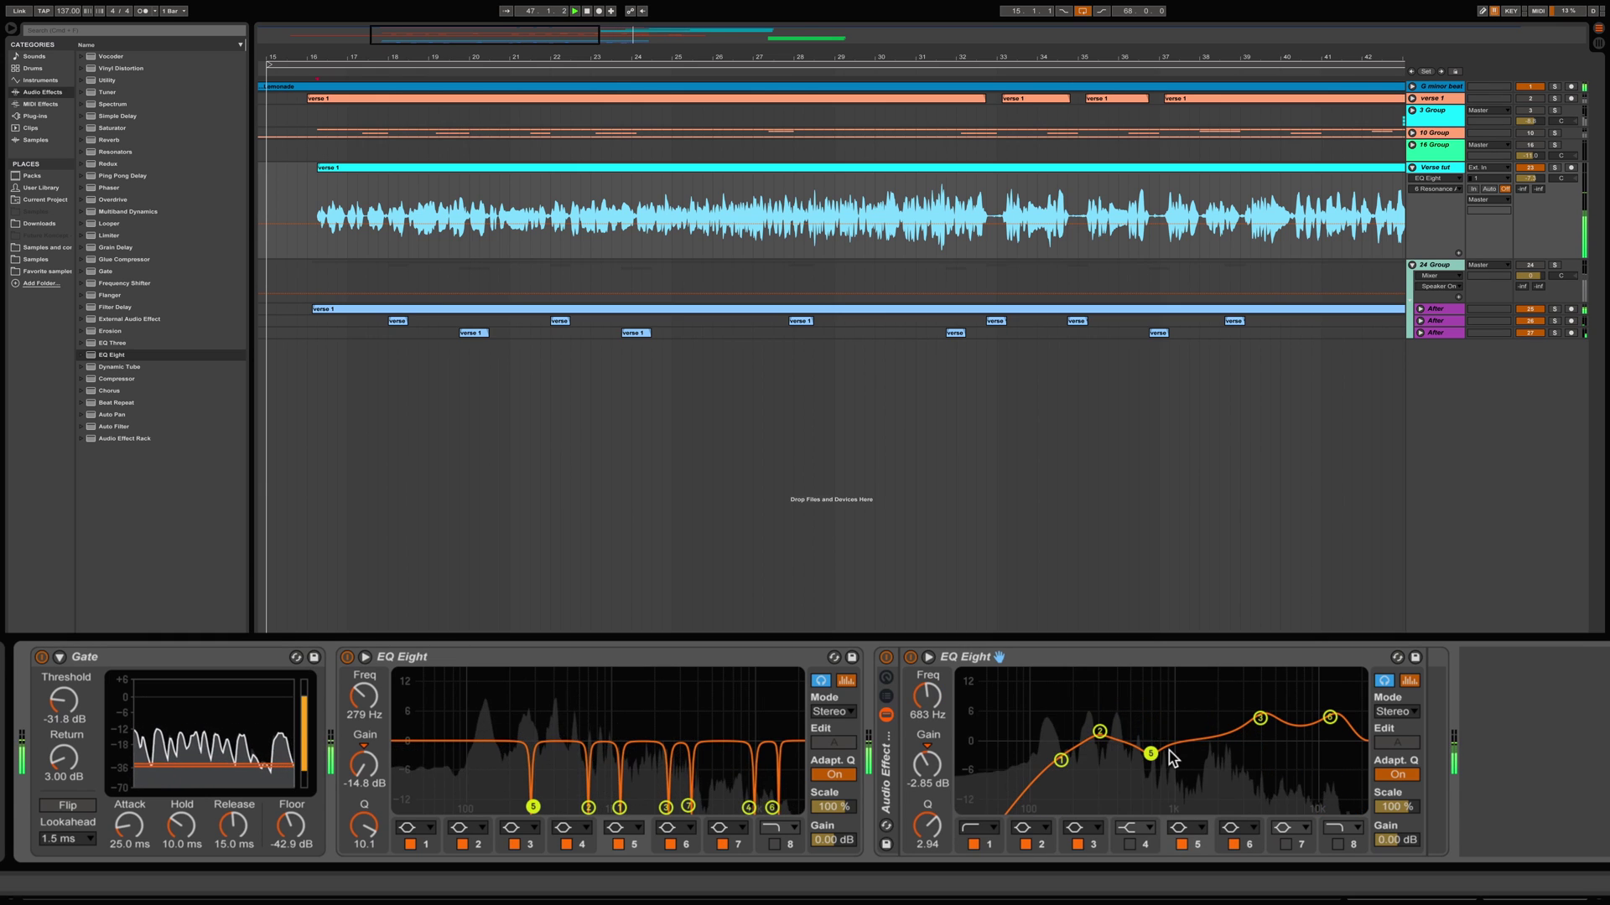
left_click_drag(1260, 720, 1271, 723)
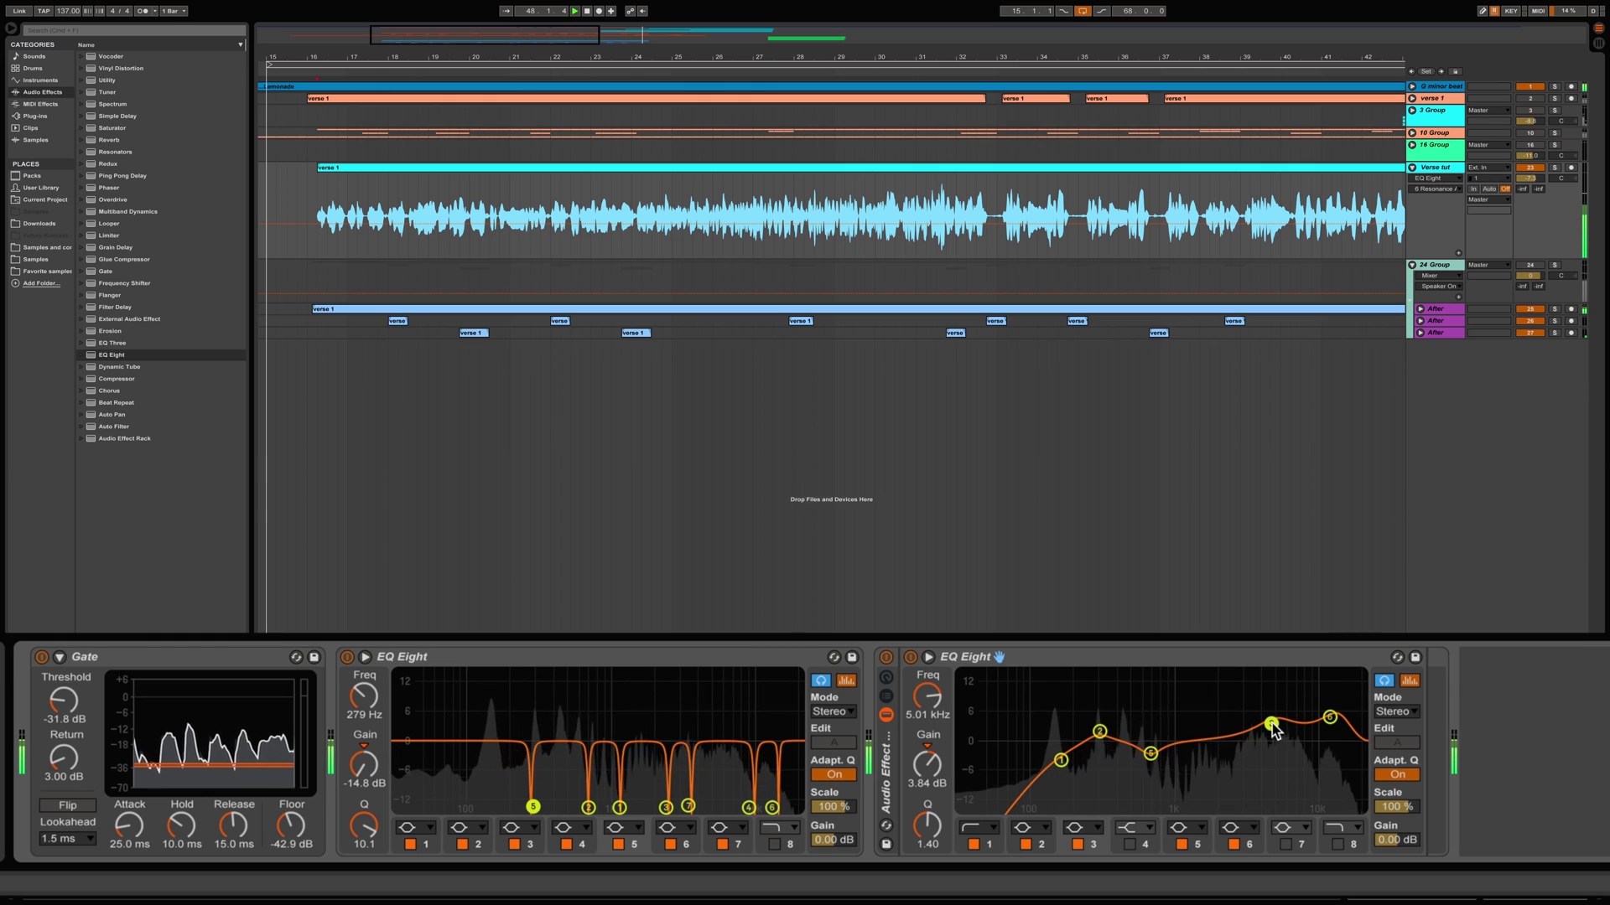
- Replay the vocal with the new EQ Eight bypassed and re-enabled, and reduce band 6 to about 3.35 dB at 12.9 kHz
key("space")
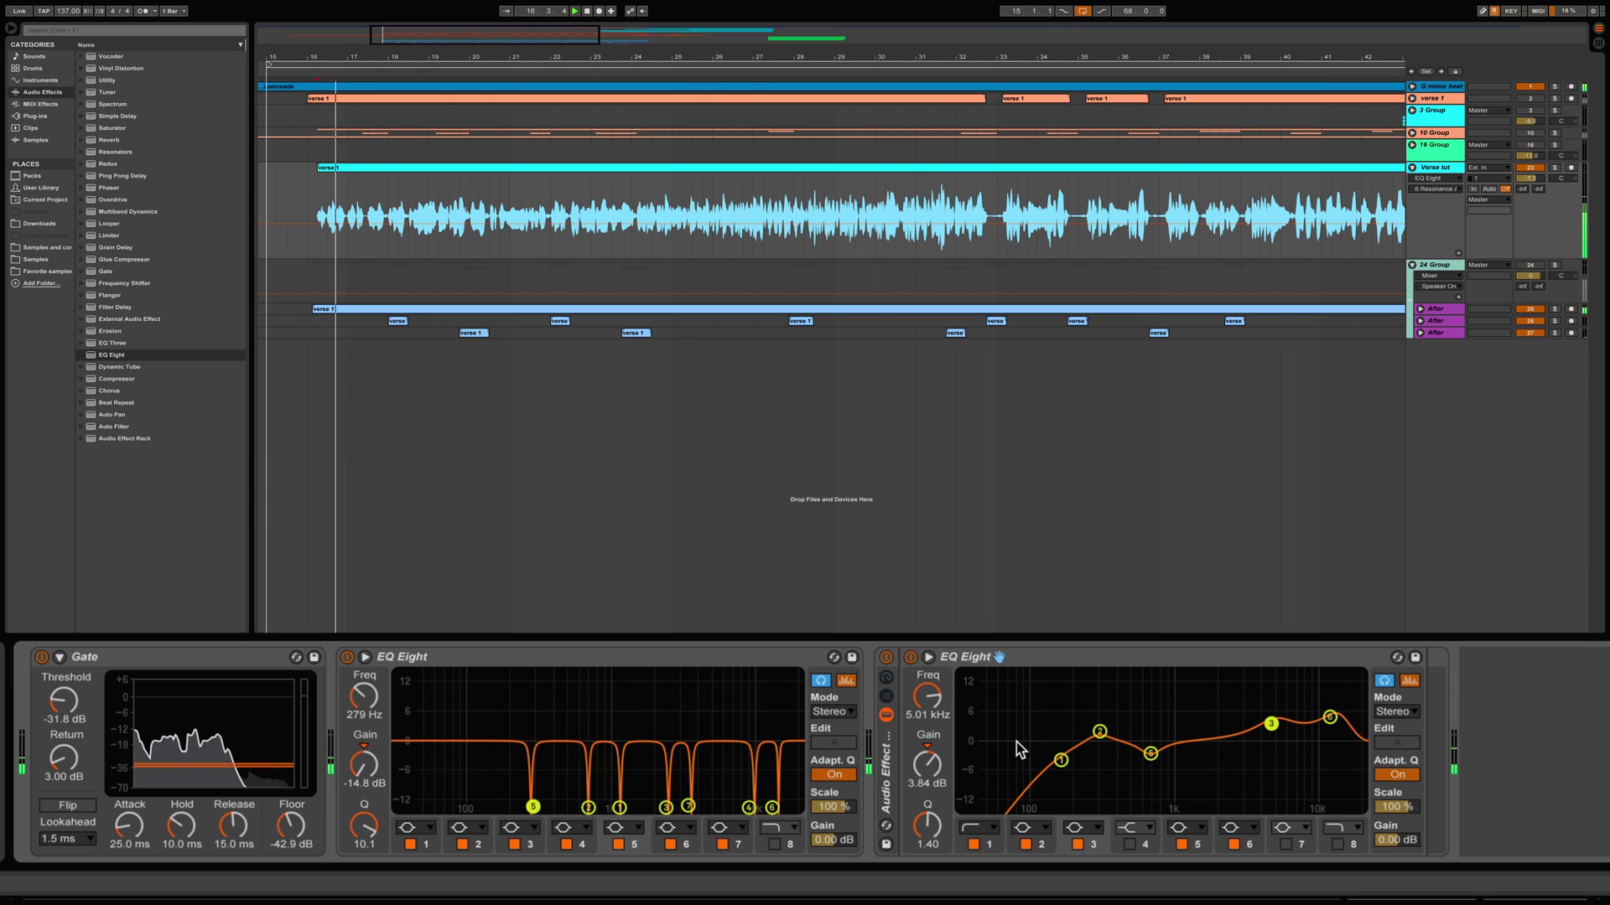
left_click(911, 658)
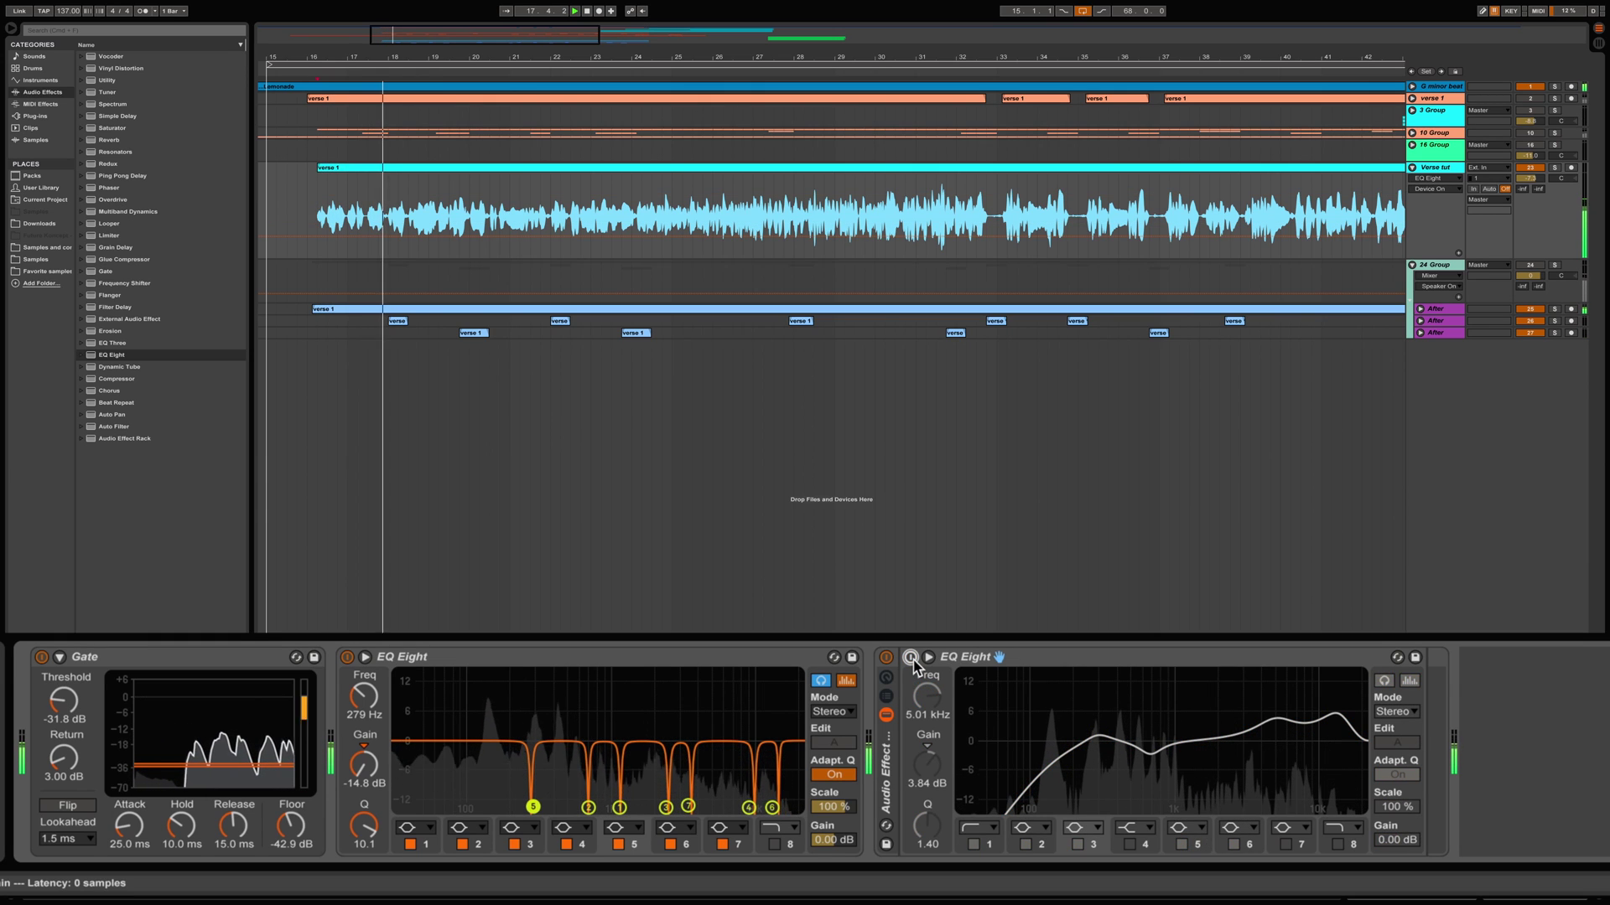
left_click(910, 657)
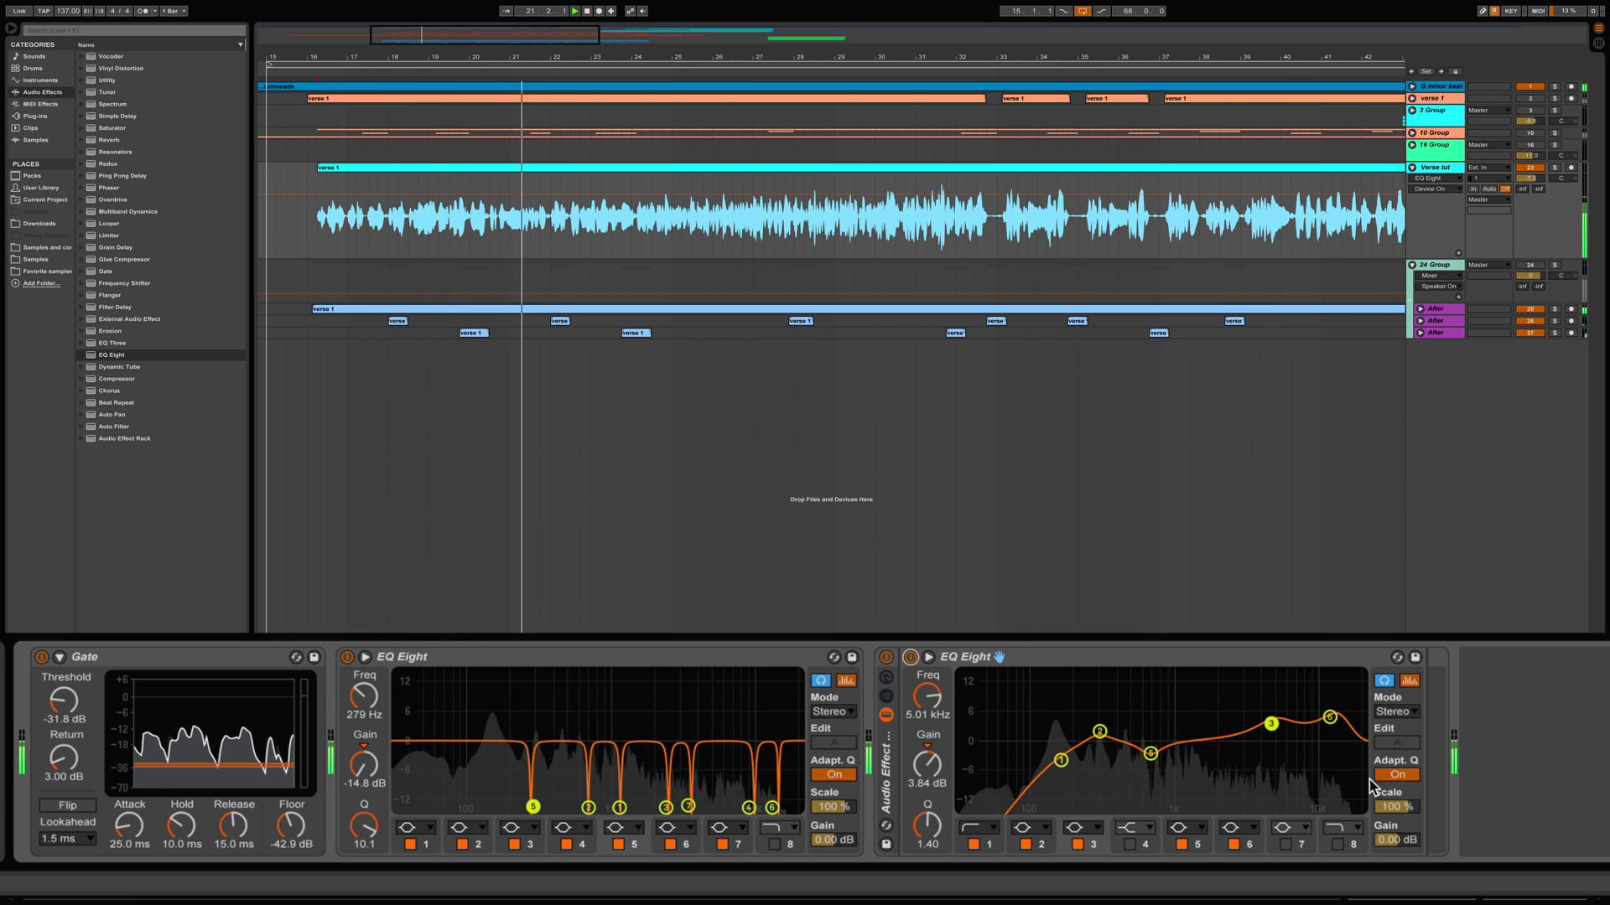
left_click_drag(1330, 717, 1329, 726)
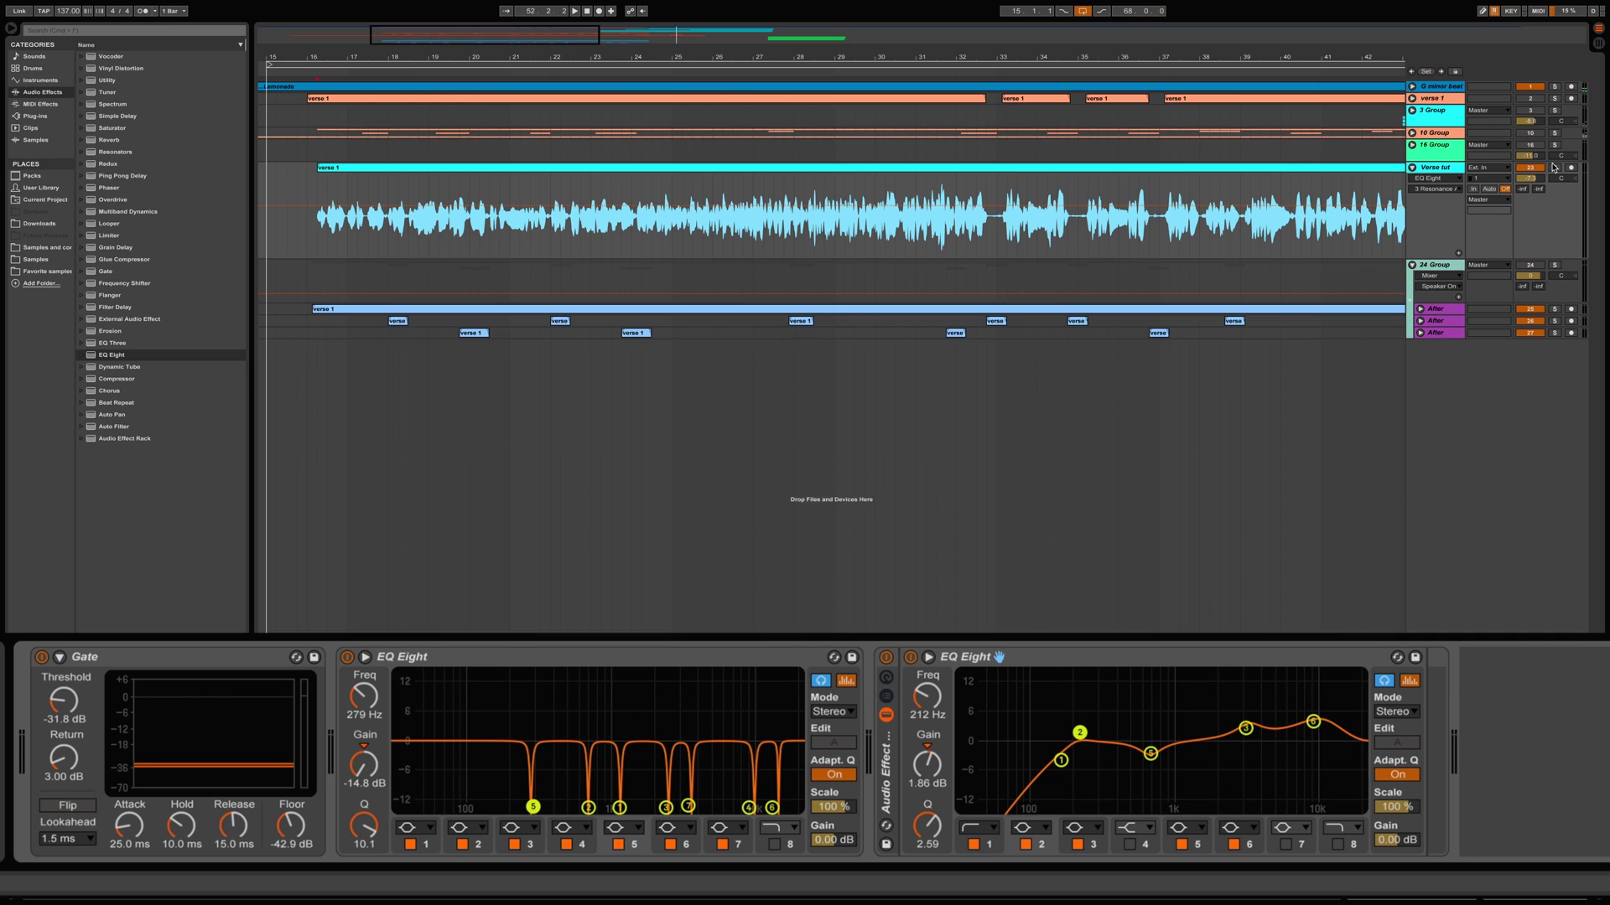
- Compare the Verse tut vocal in the mix and soloed, with the new EQ Eight bypassed and re-enabled
left_click(1553, 167)
key("space")
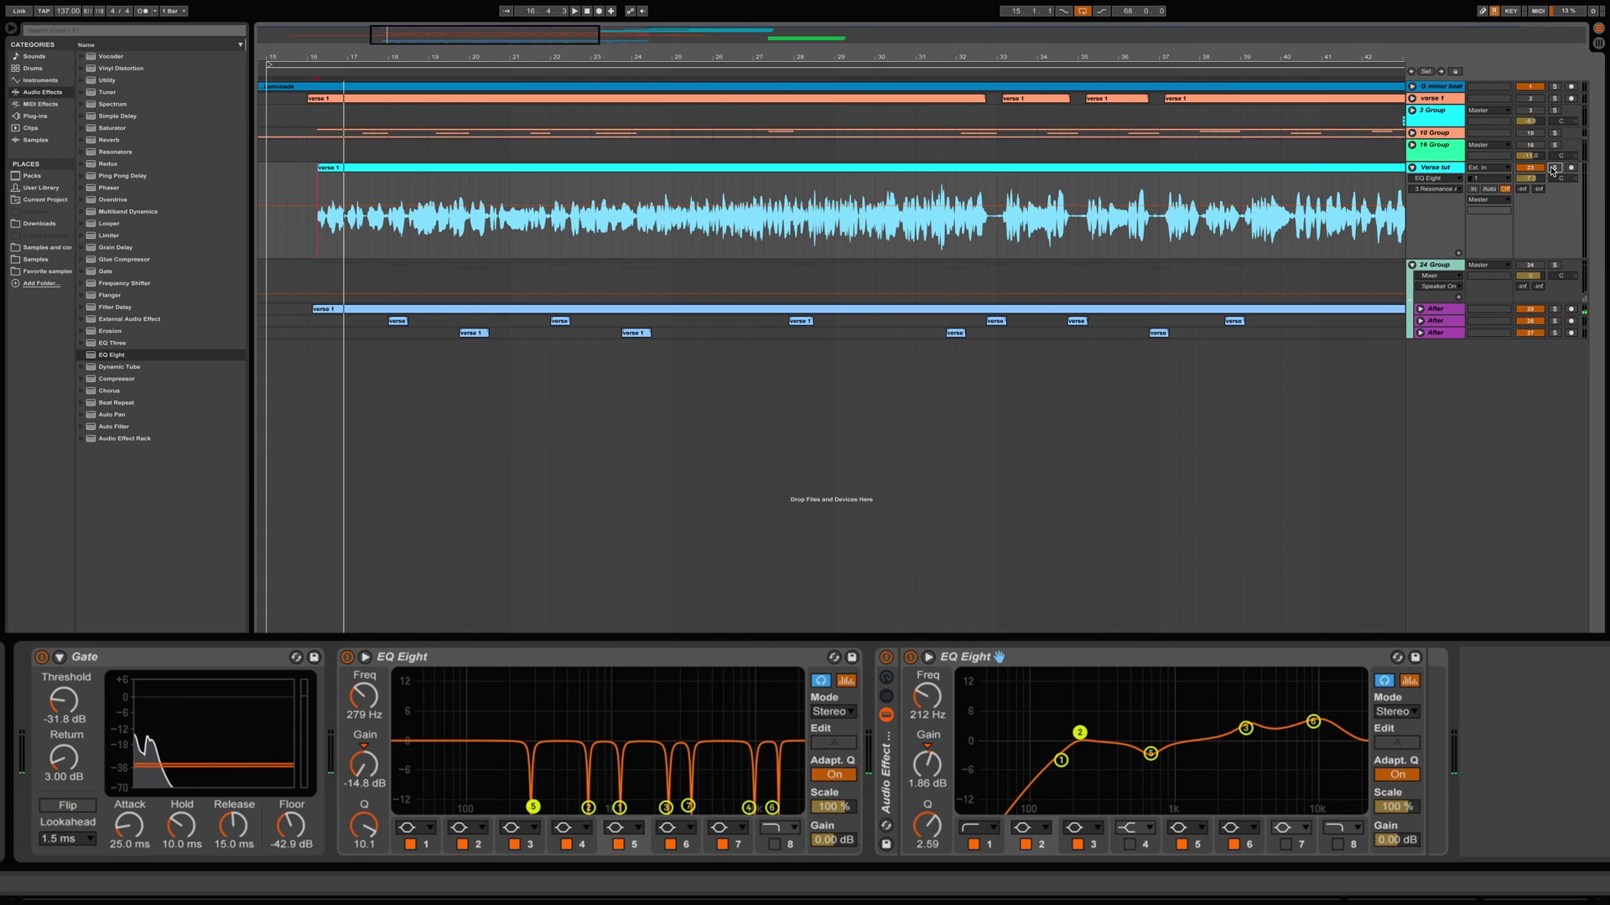
key("space")
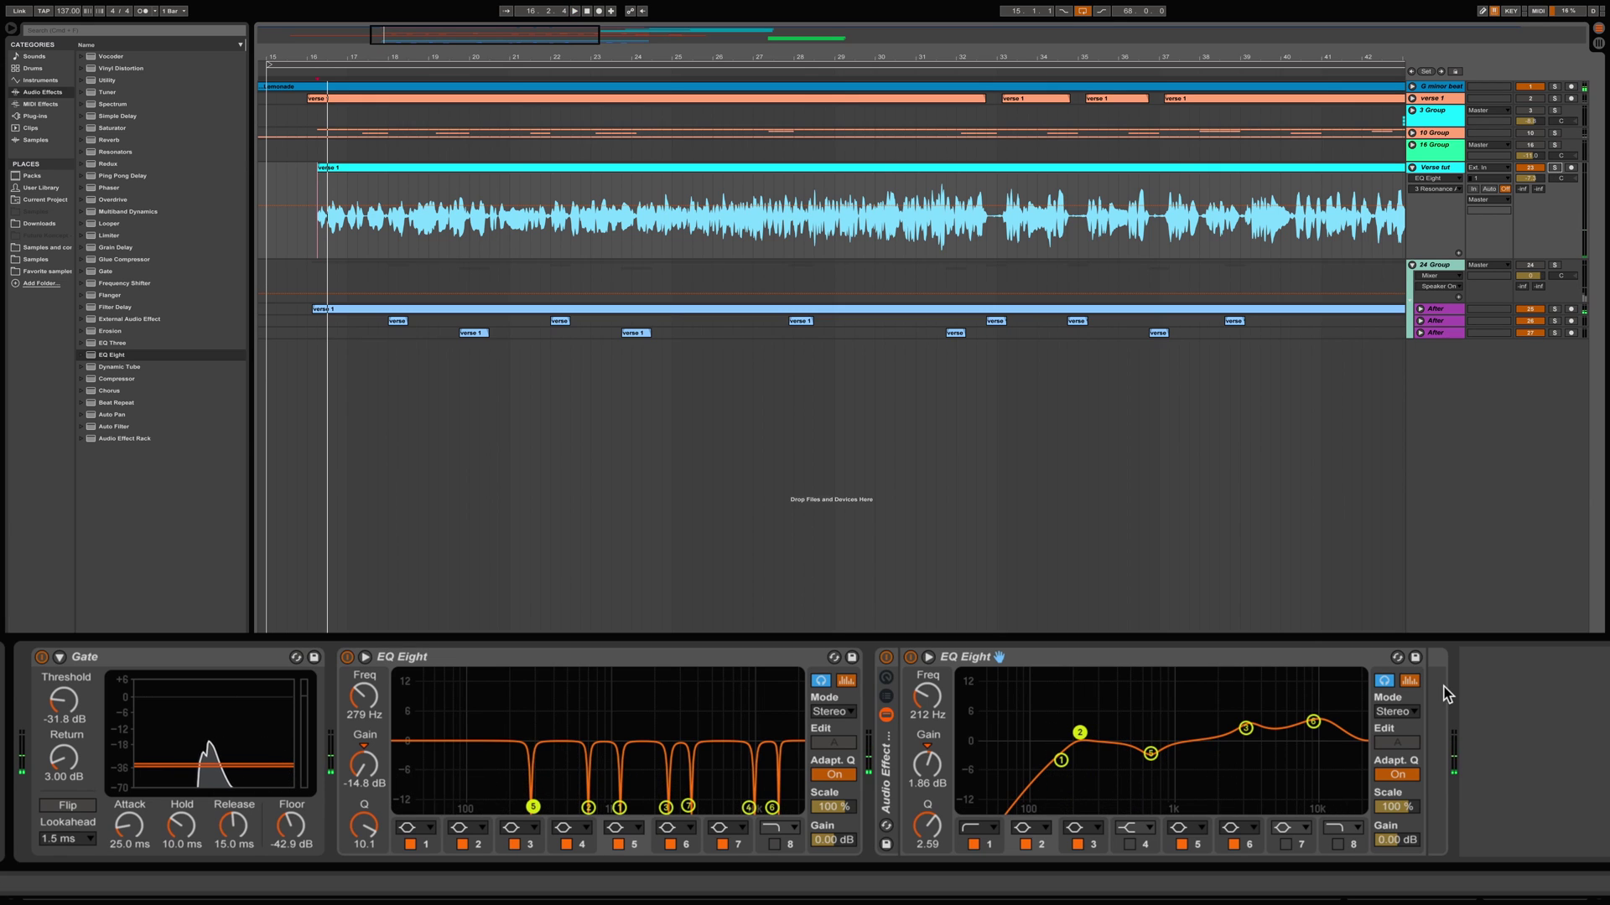
left_click(887, 656)
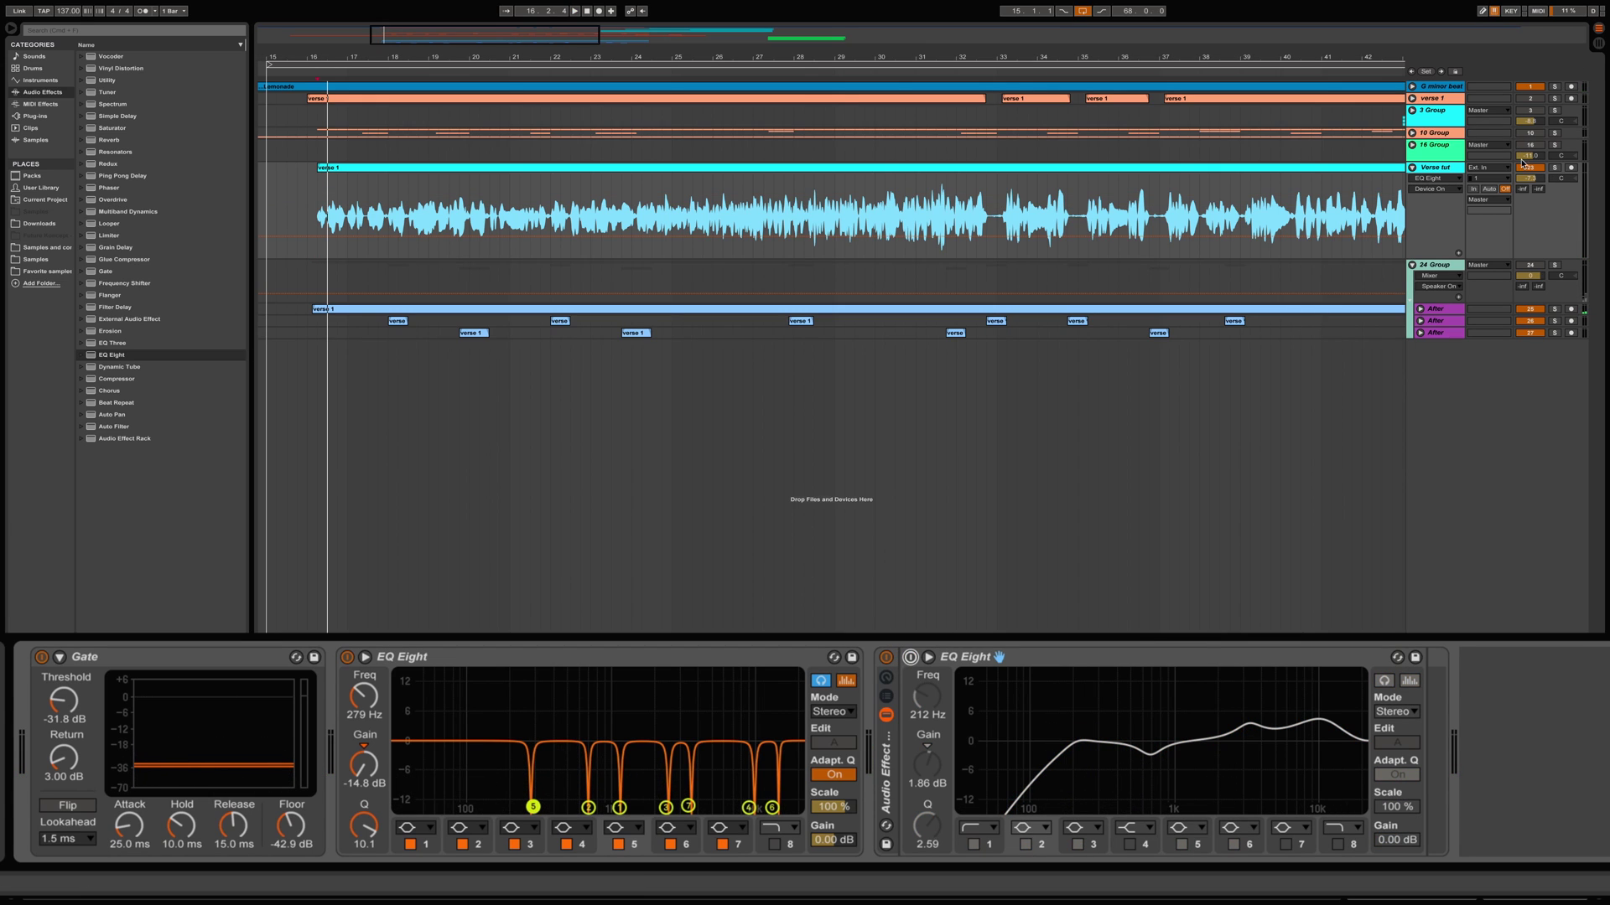
left_click(1554, 168)
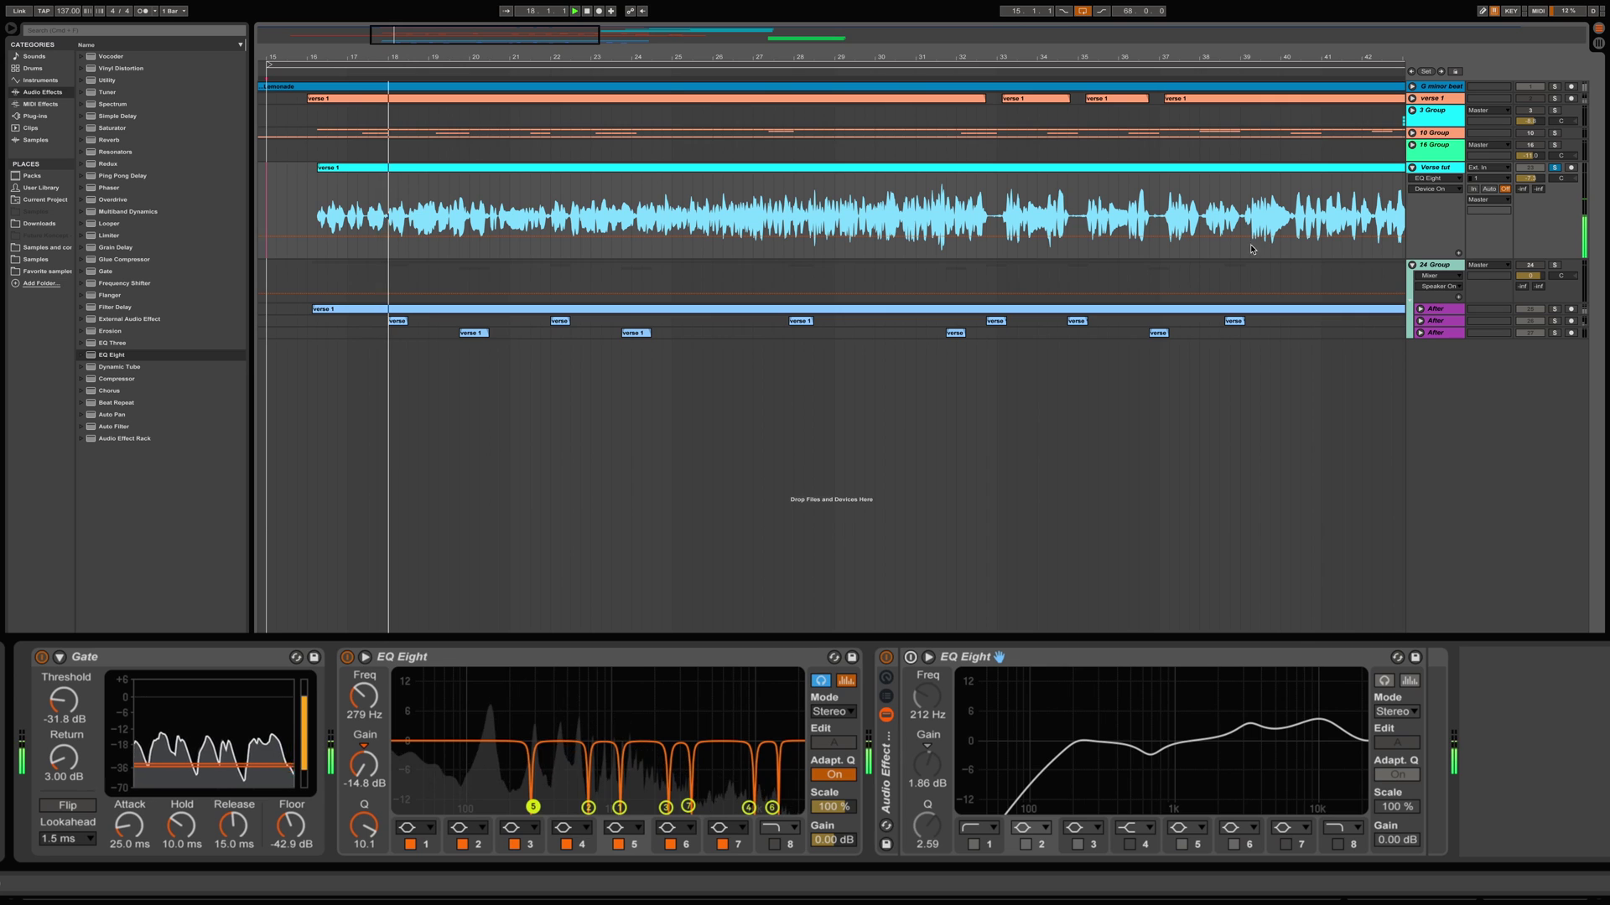
left_click(911, 659)
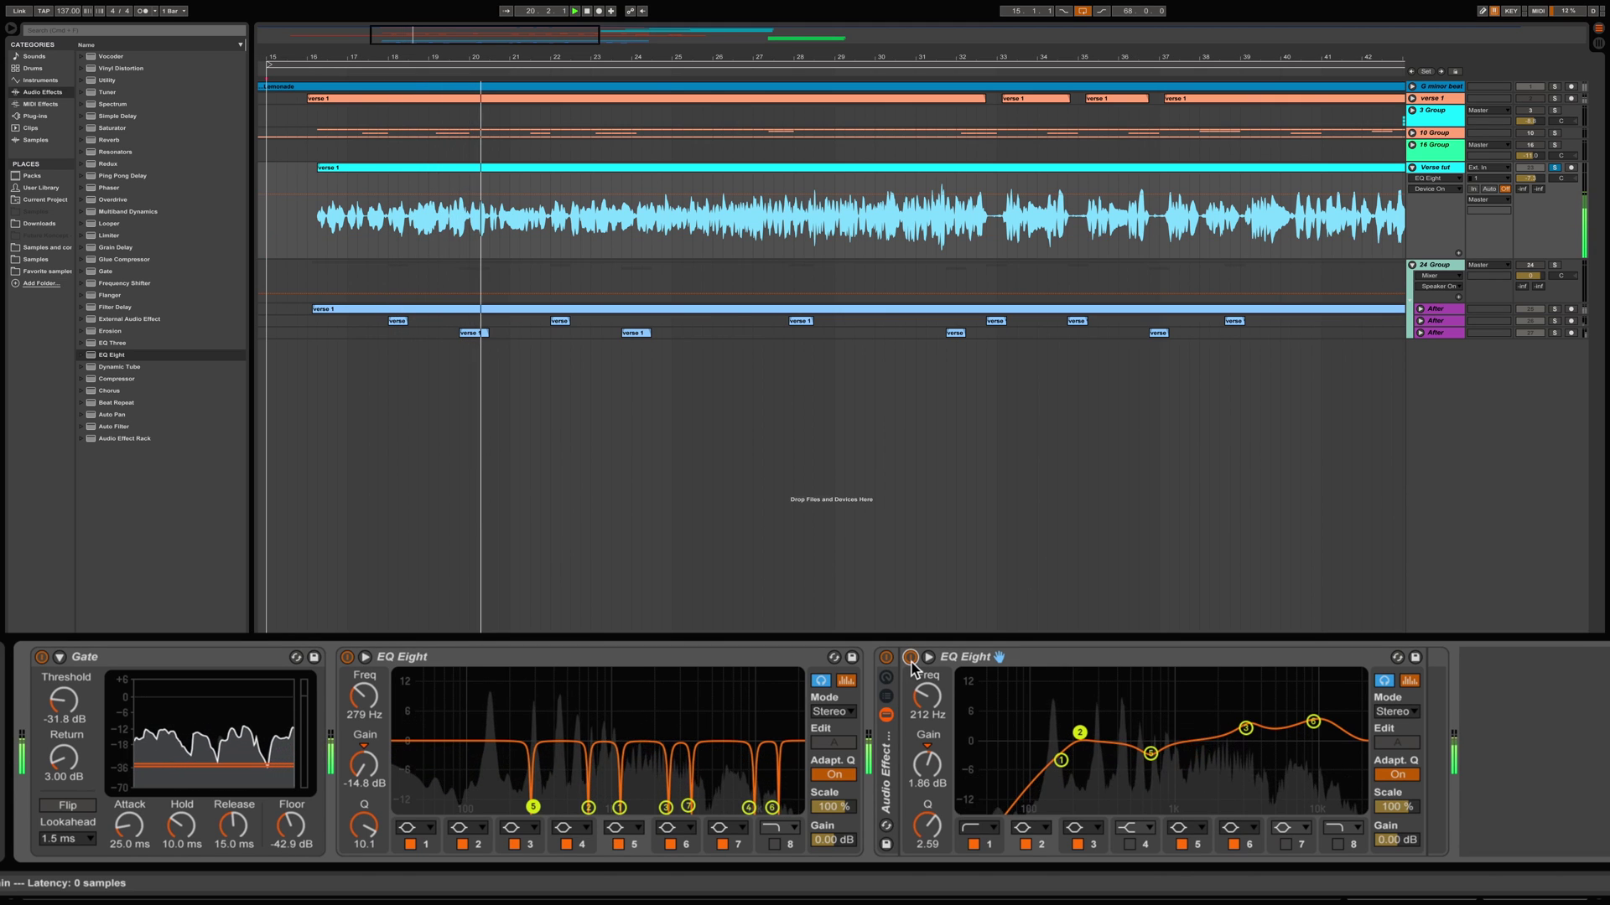
- Check the band 3 boost and set band 6 to about 5.1 dB at 9.49 kHz
left_click(1314, 722)
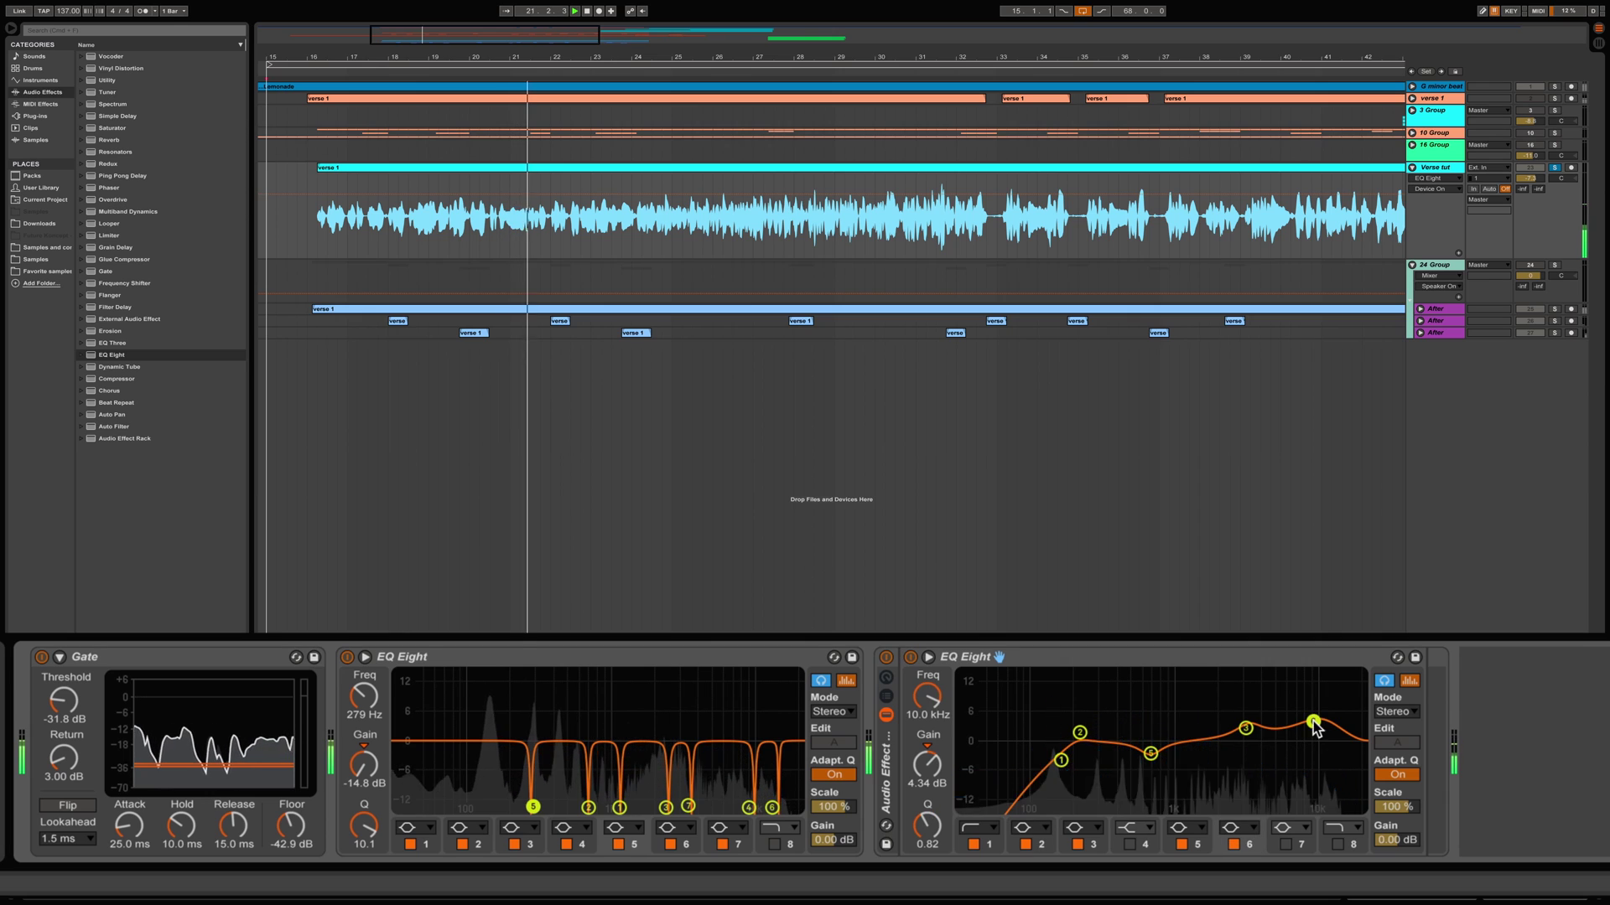
left_click(1245, 728)
left_click_drag(1245, 728, 1309, 718)
left_click(1313, 722)
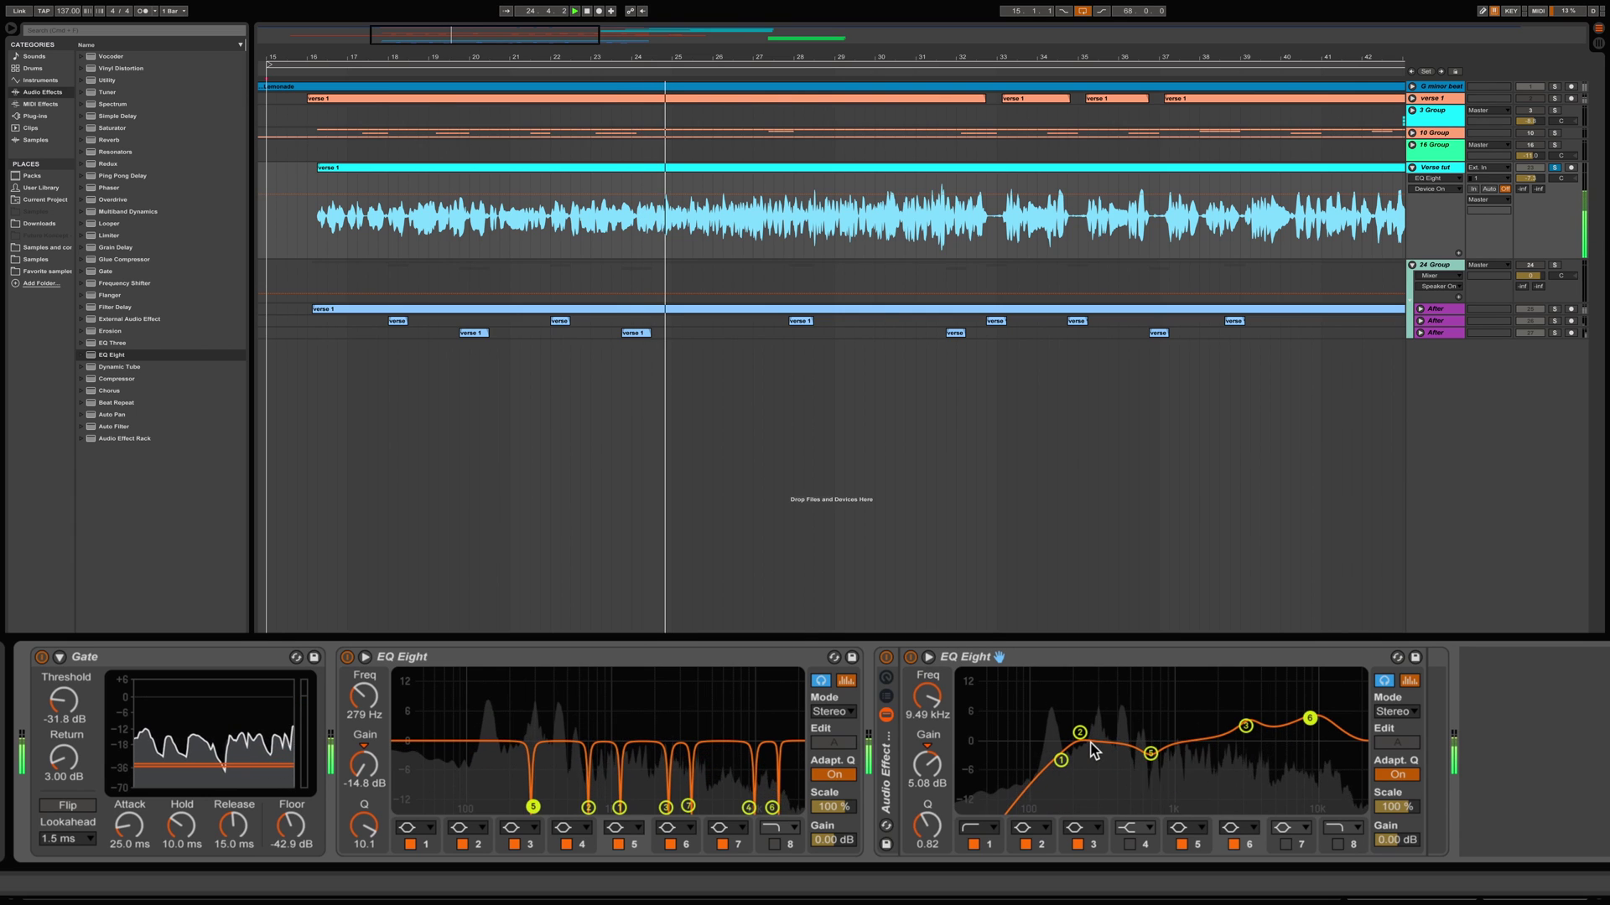
- Enable band 8 as a high cut at 18.0 kHz and compare the vocal with the EQ bypassed and re-enabled
left_click(1336, 844)
left_click_drag(1349, 757, 1360, 757)
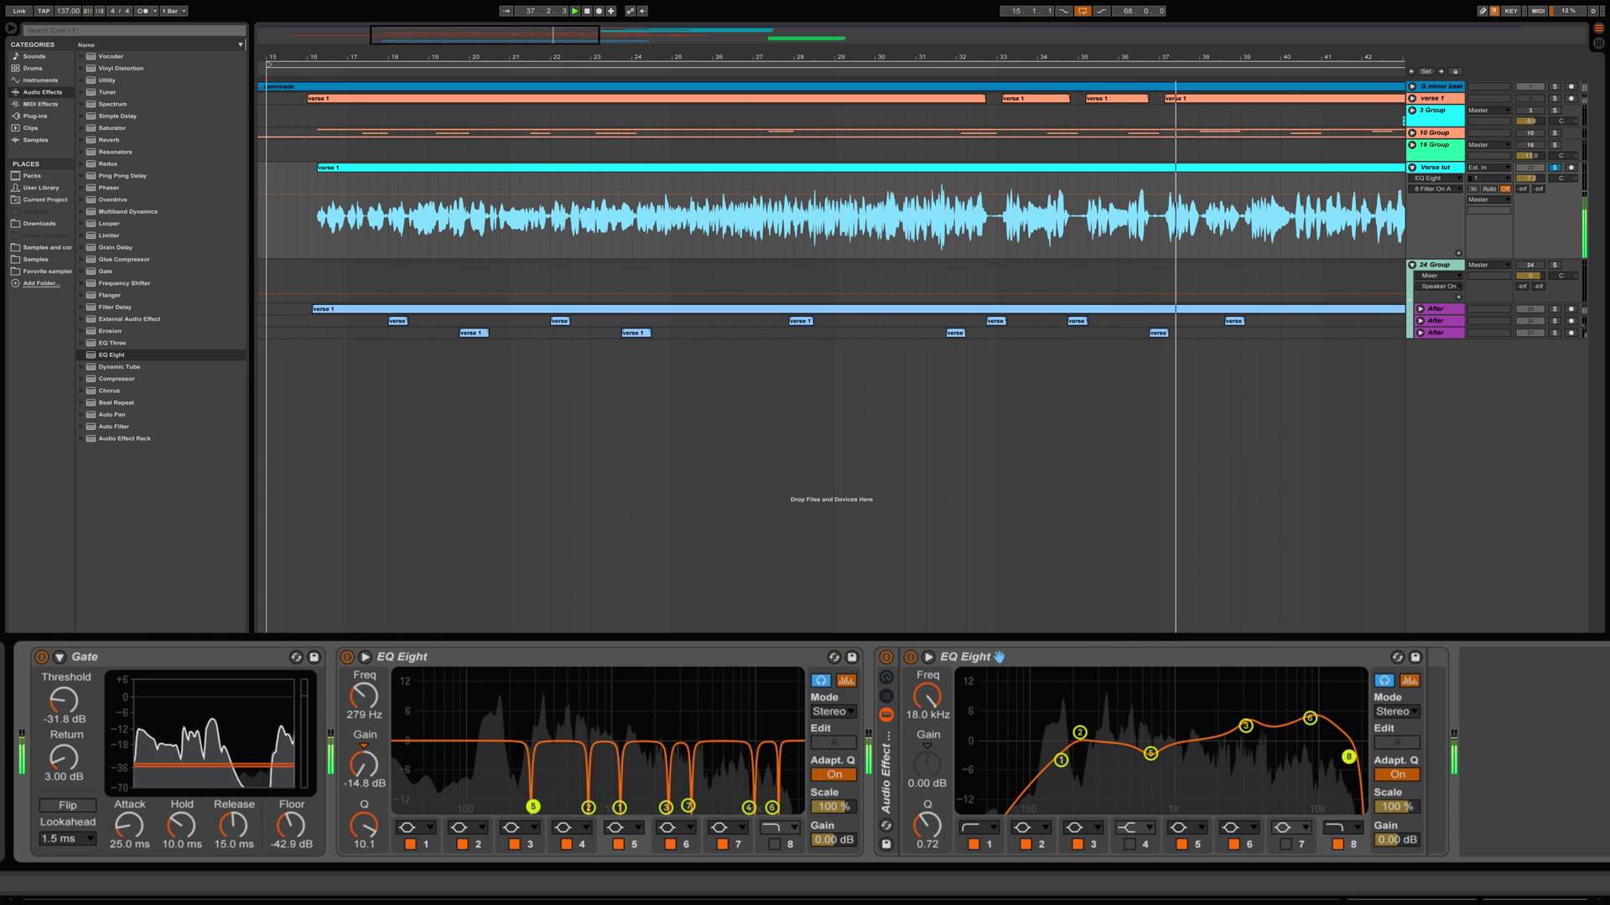
left_click(910, 658)
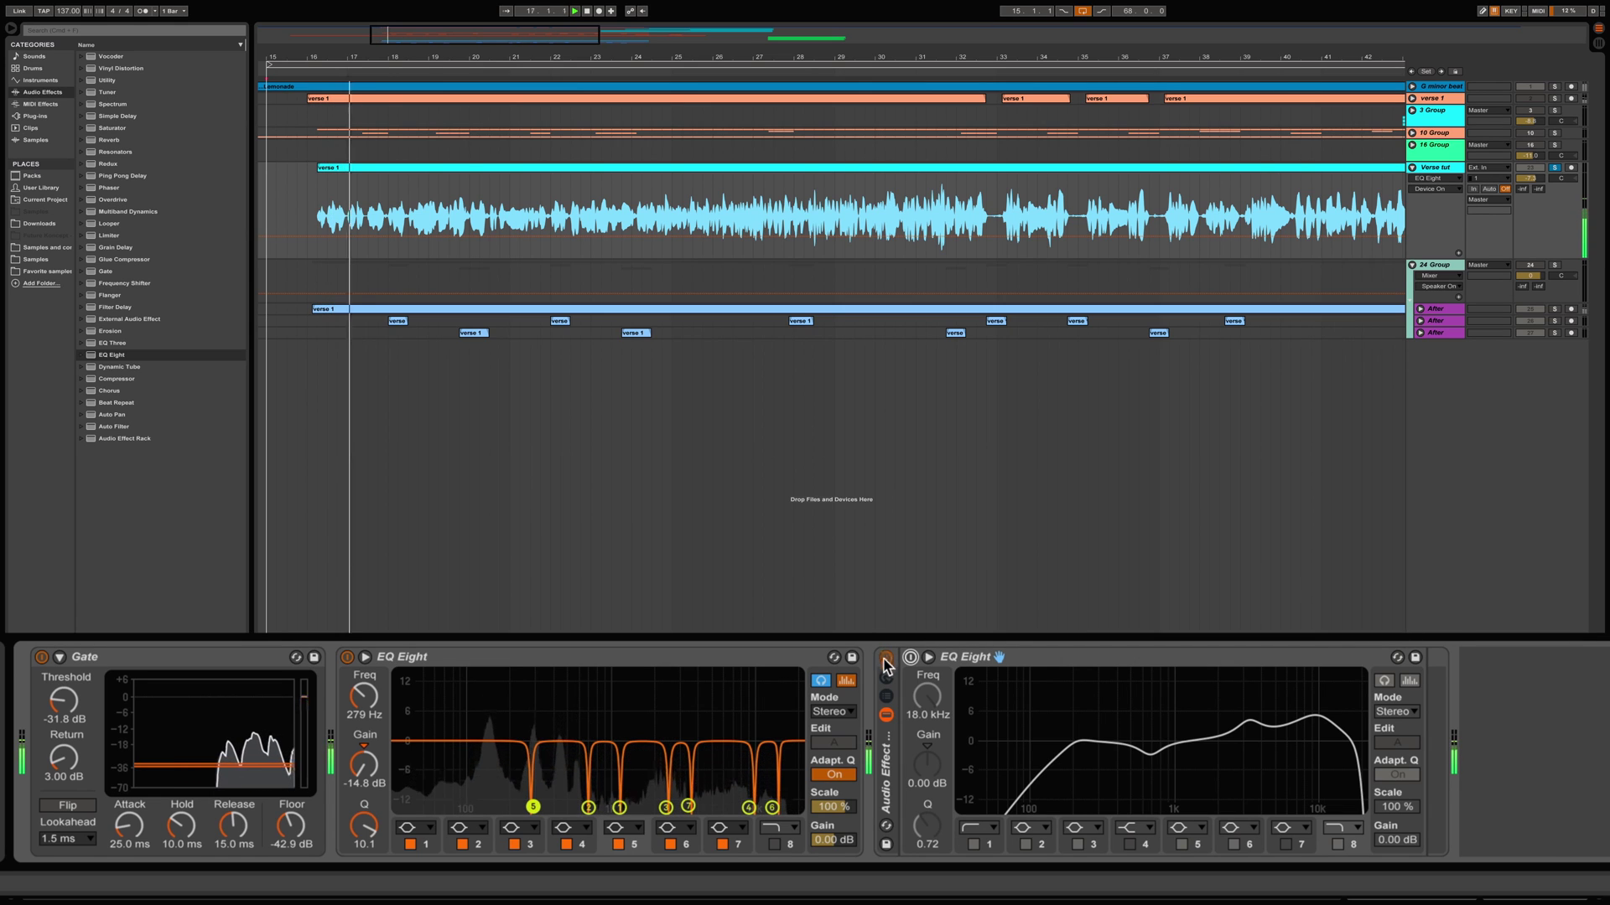
left_click(910, 657)
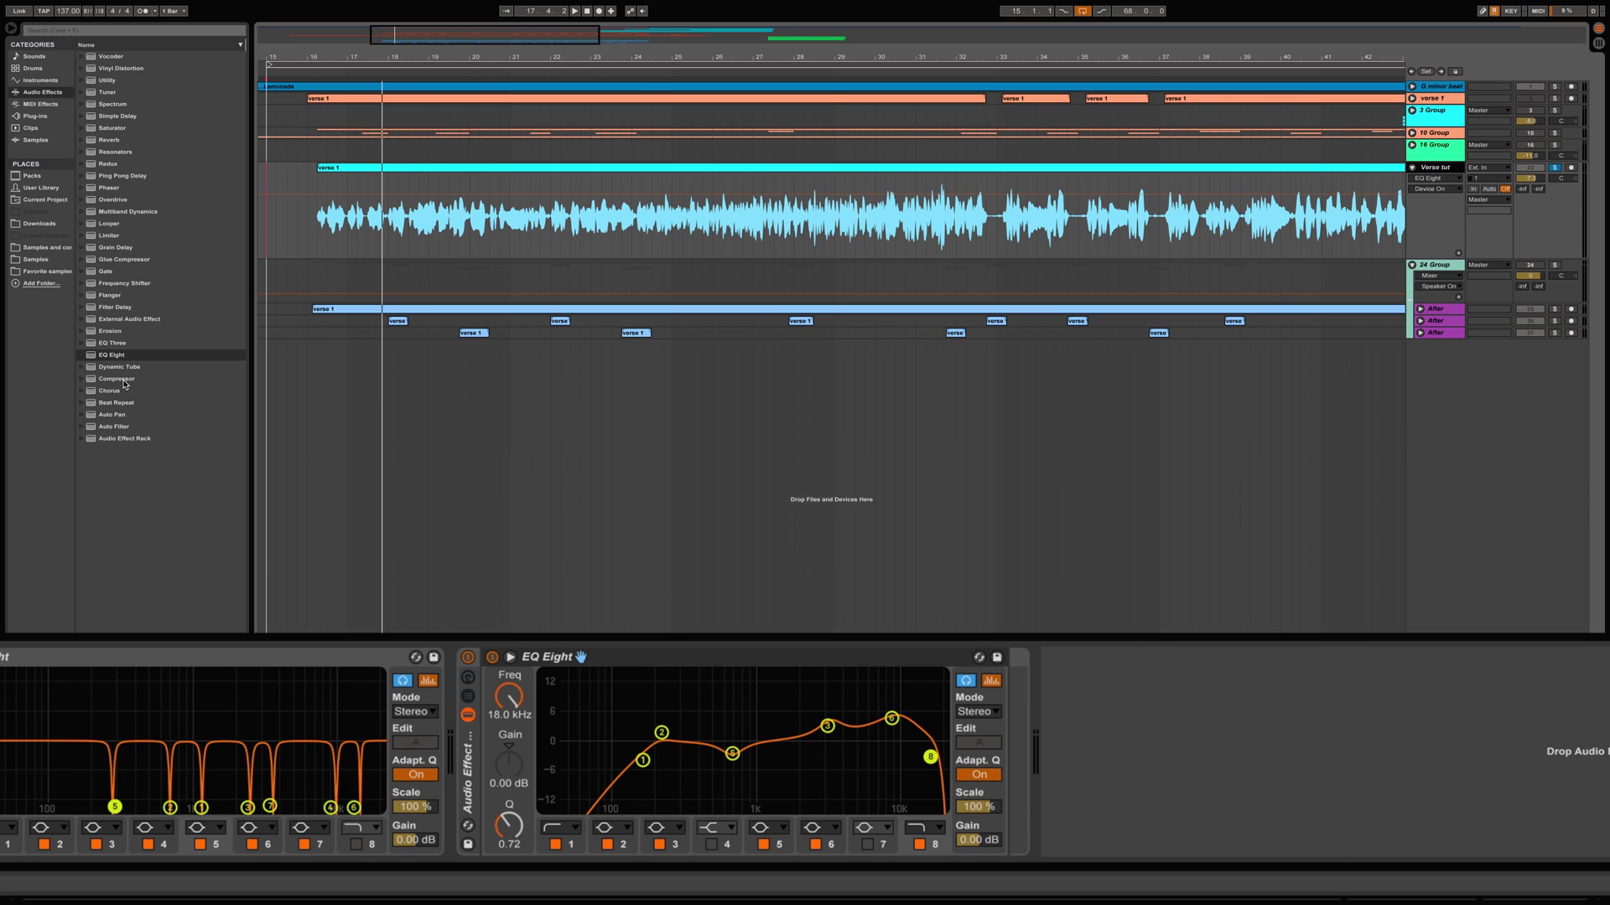
- Add a Compressor after the new EQ Eight and show its activity view
left_click(124, 382)
left_click_drag(1111, 665, 1117, 662)
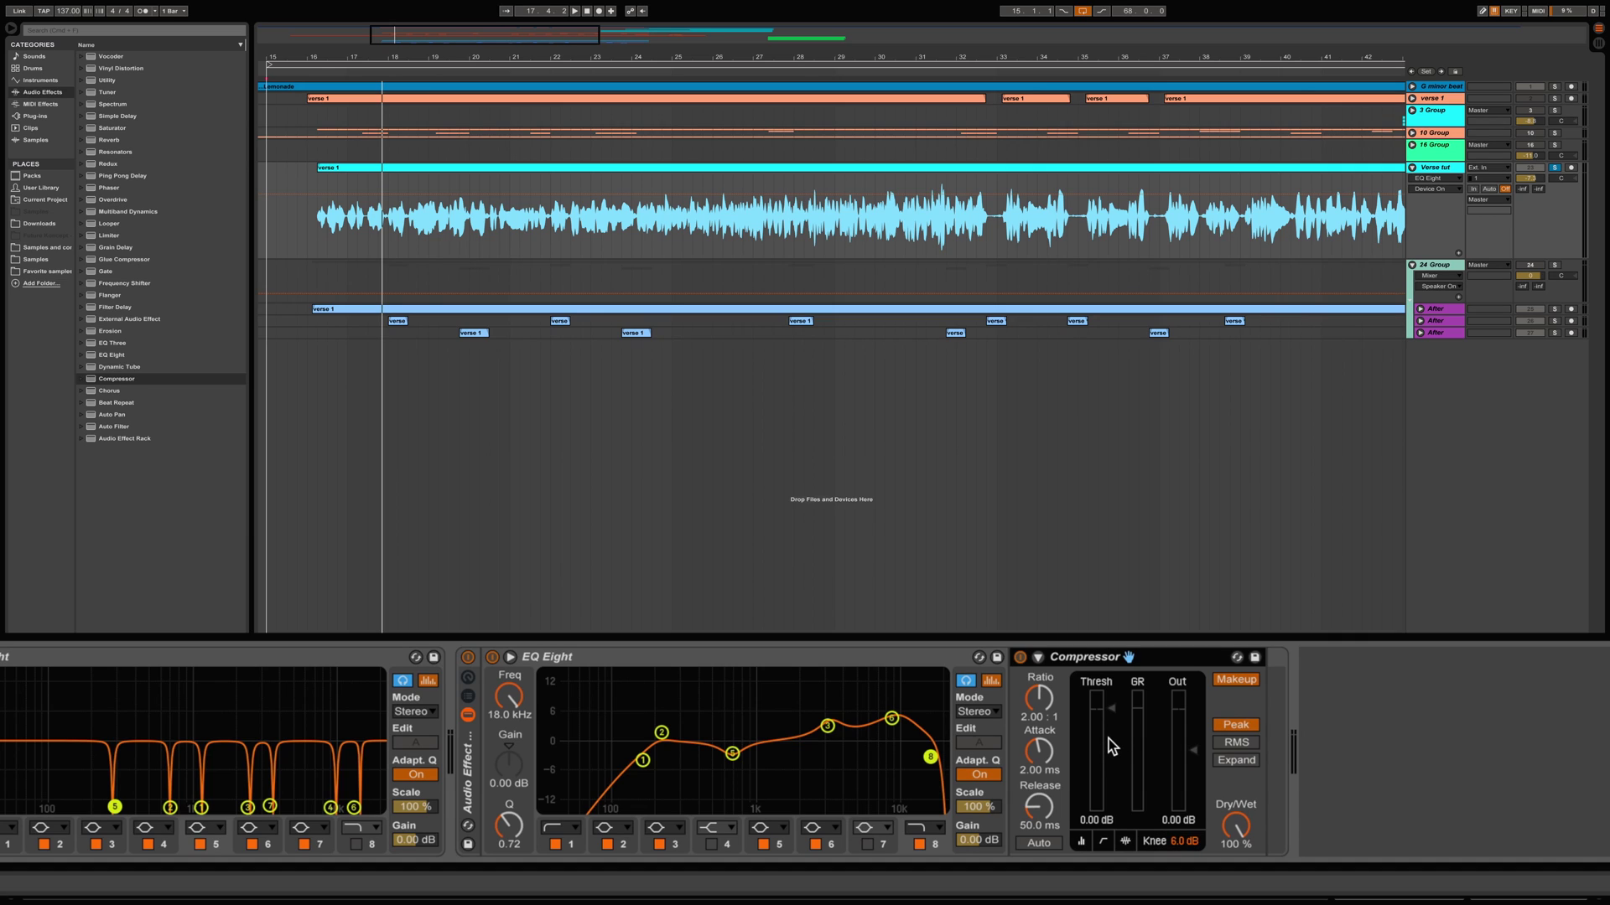
left_click(1126, 841)
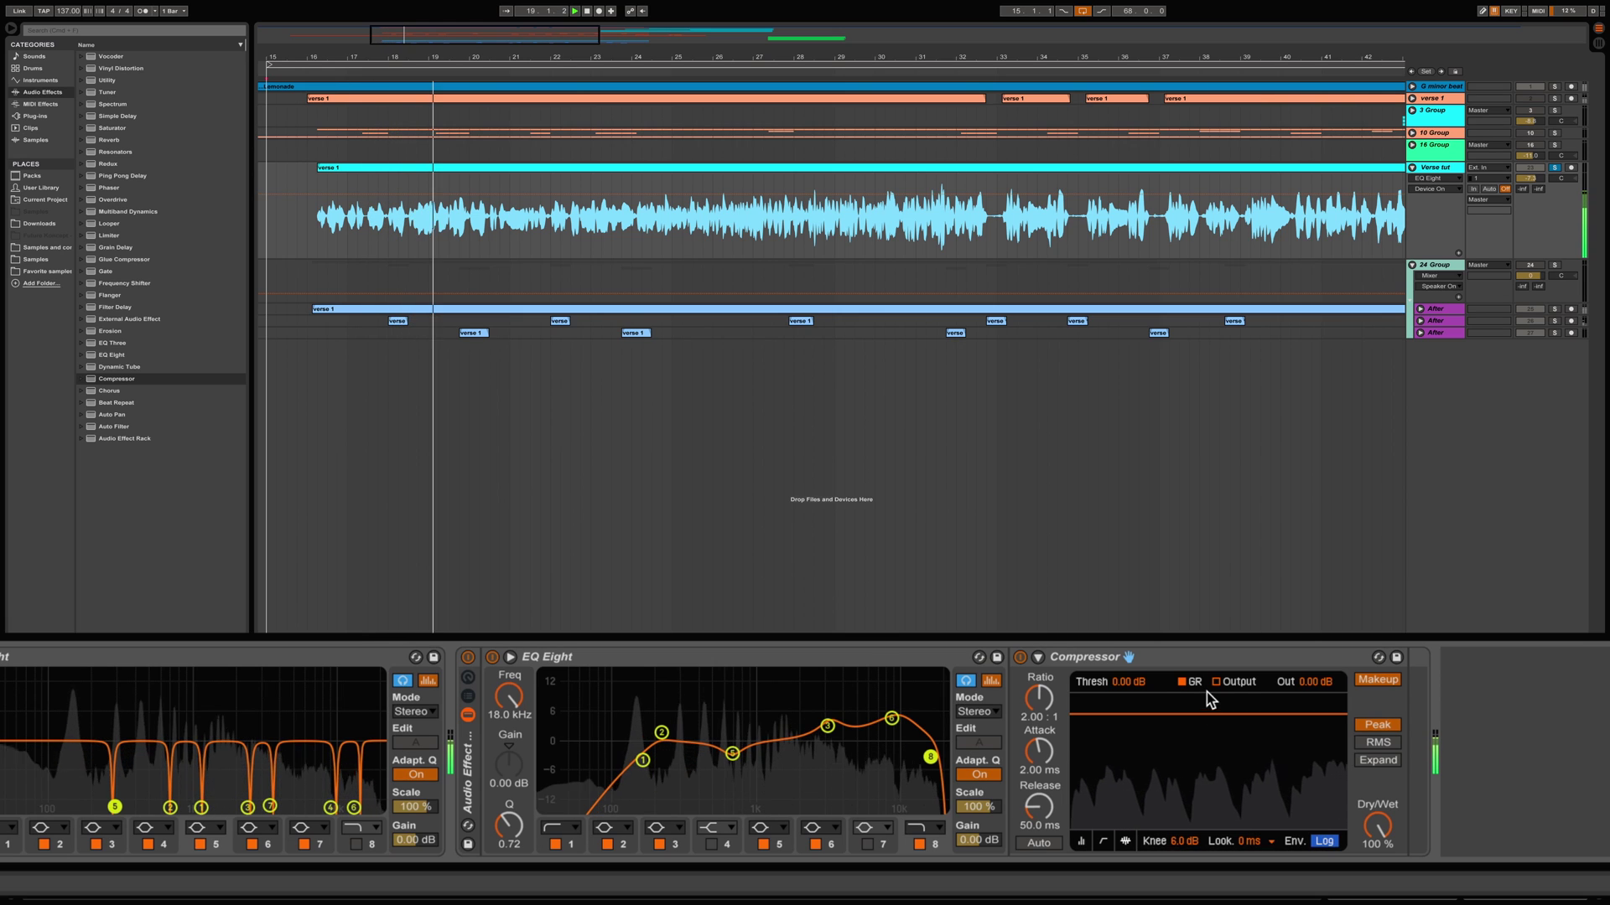
- Set the Compressor threshold to about -18.8 dB and show its transfer curve view
left_click_drag(1204, 714, 1204, 777)
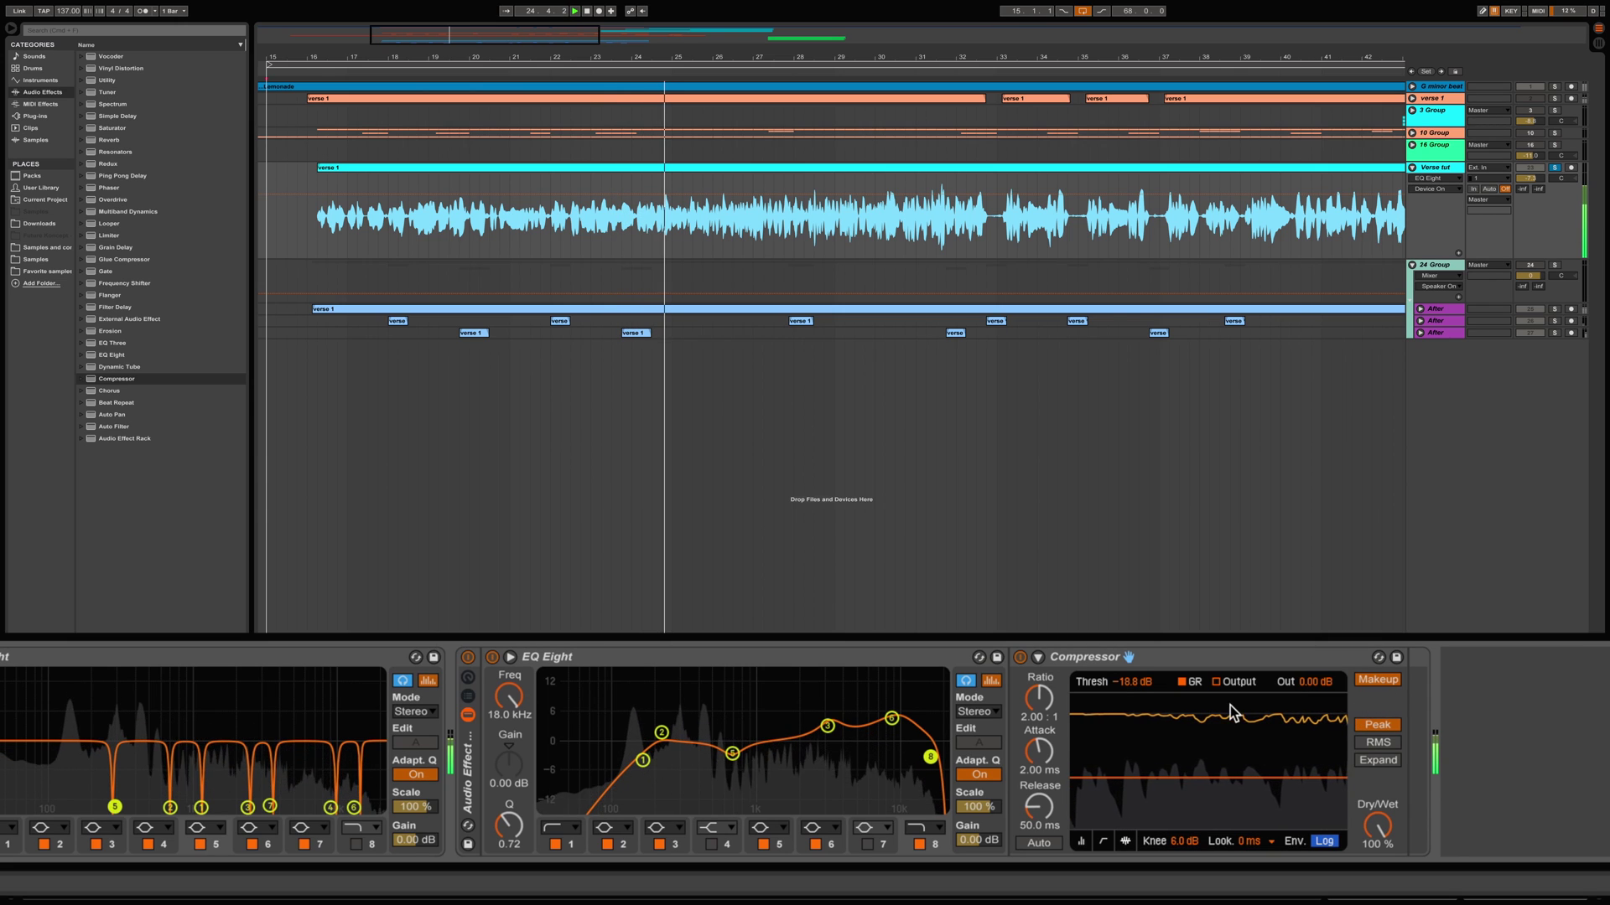
left_click(1102, 841)
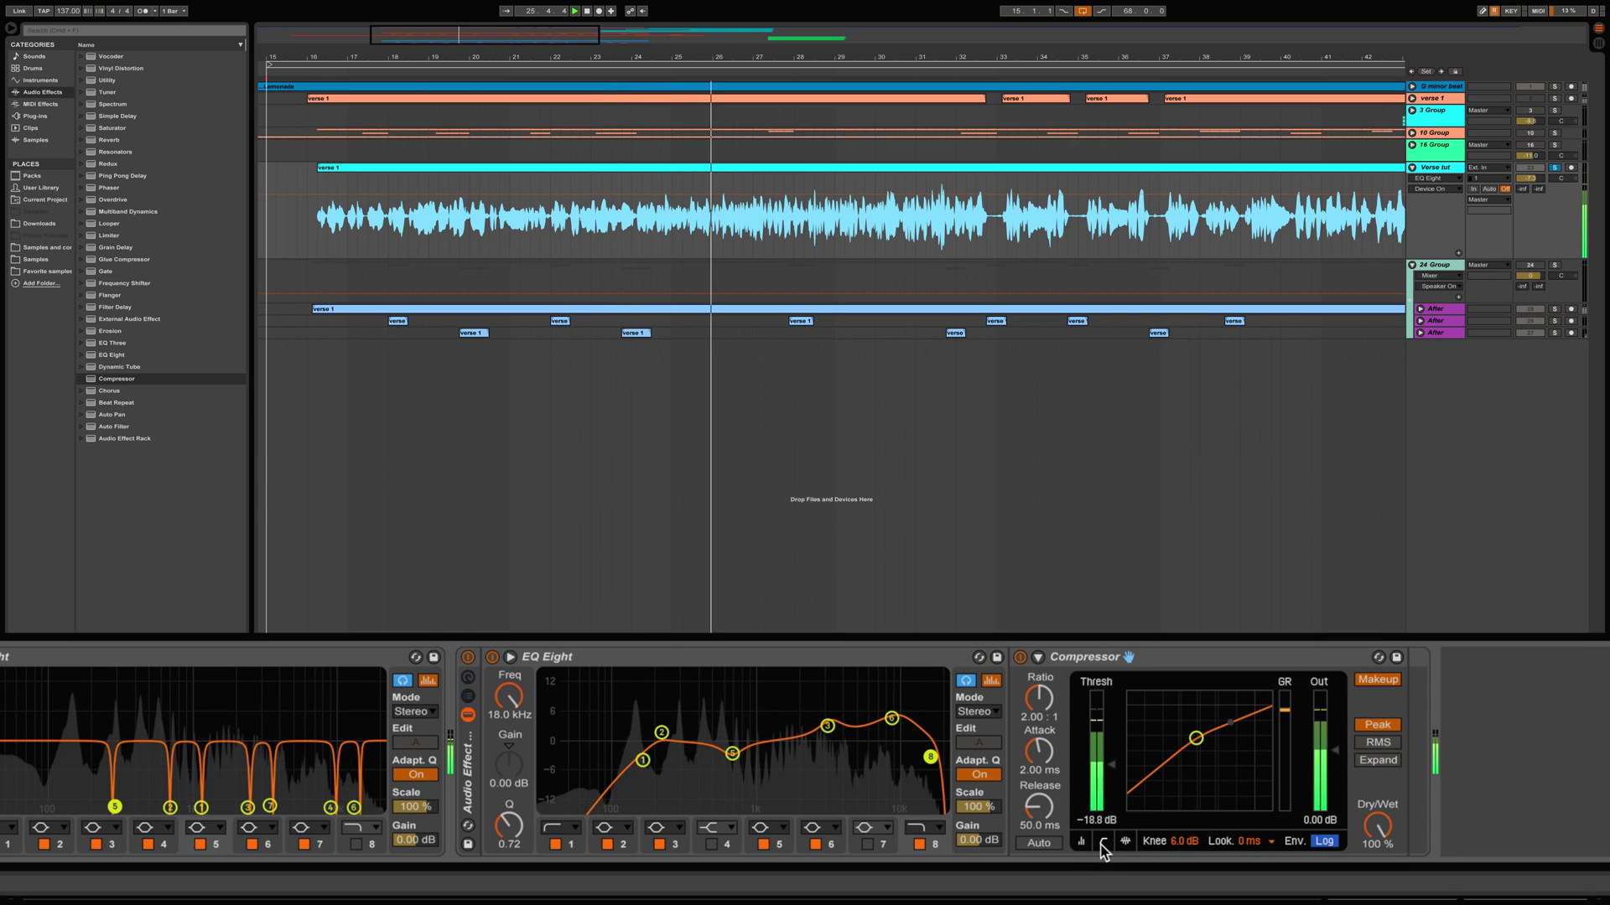
- Turn off the Compressor's automatic makeup gain and set its threshold to -17.4 dB in the activity view
left_click(1375, 684)
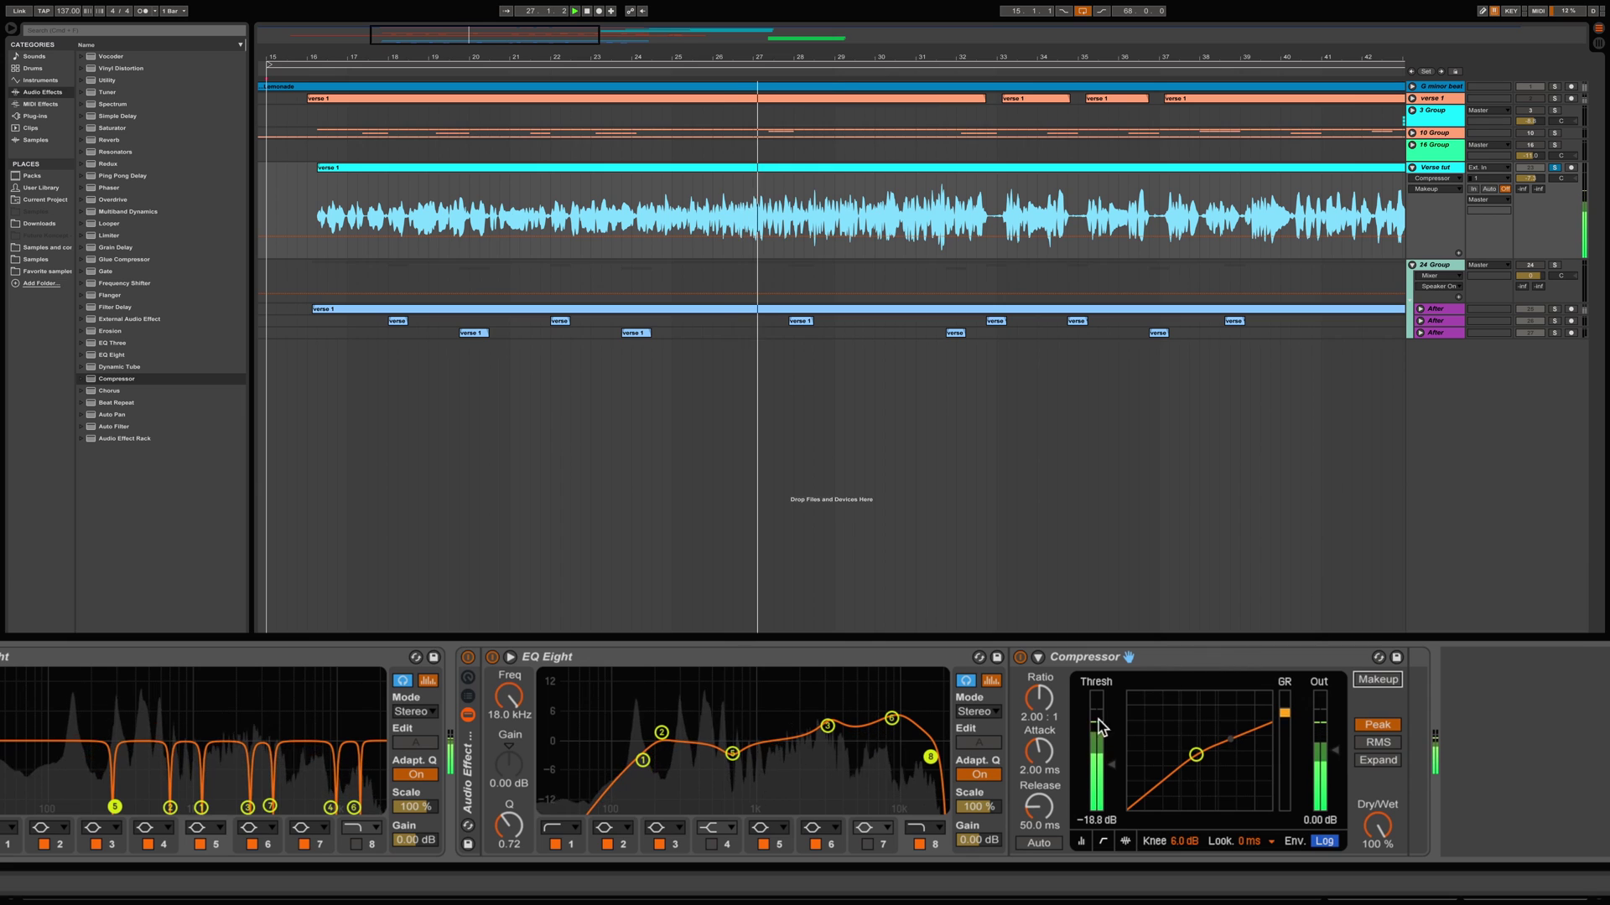
left_click(1127, 842)
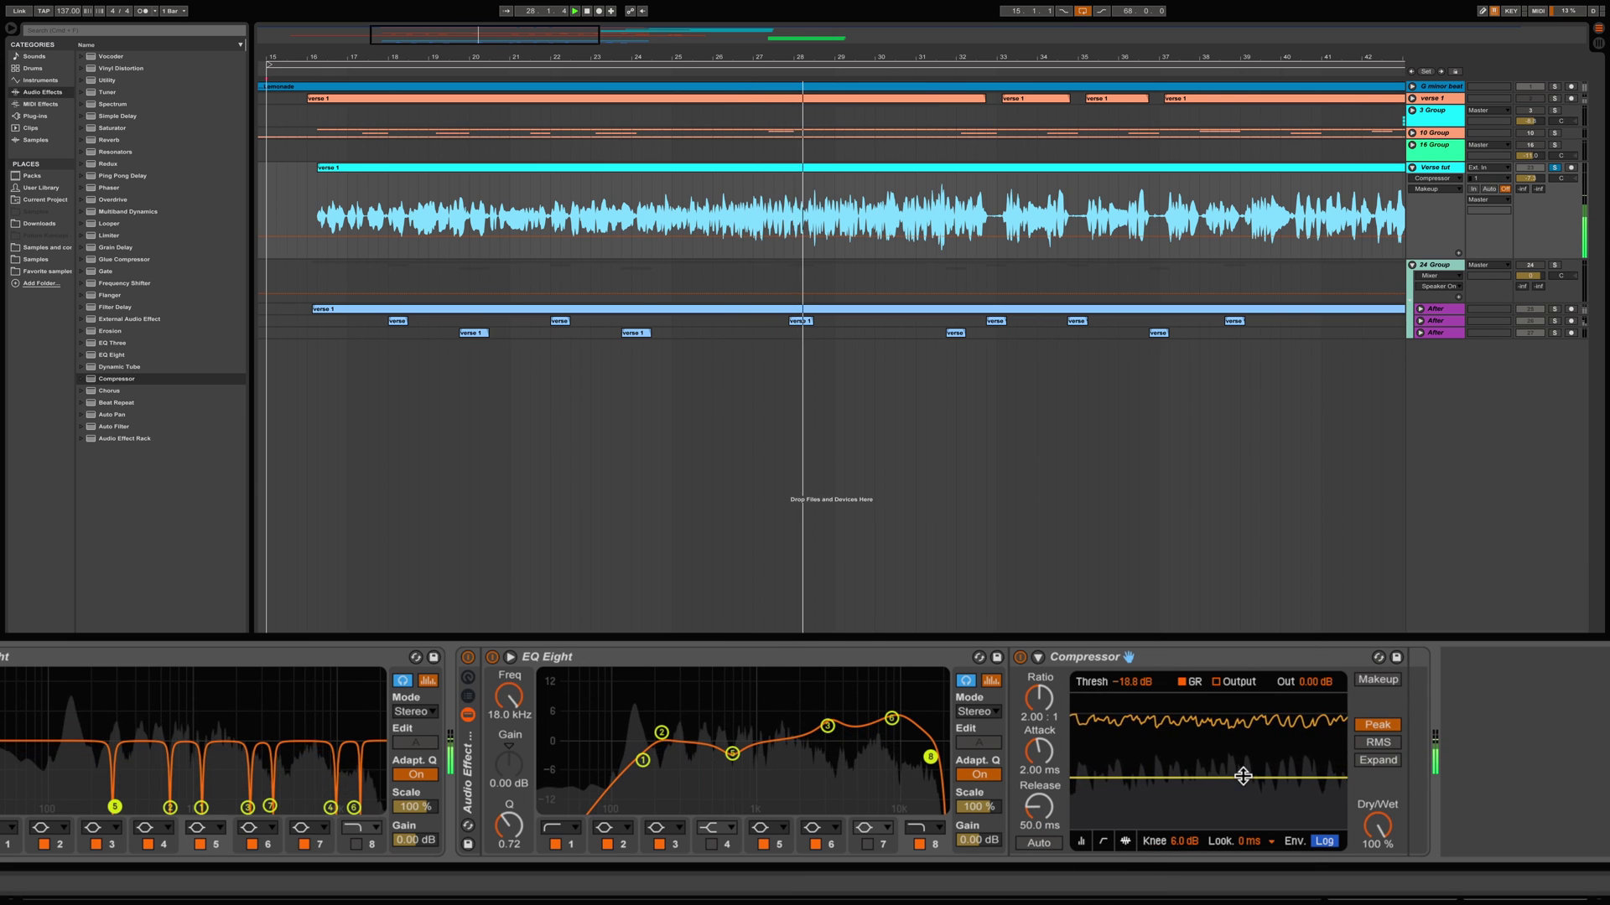
left_click_drag(1208, 777, 1207, 776)
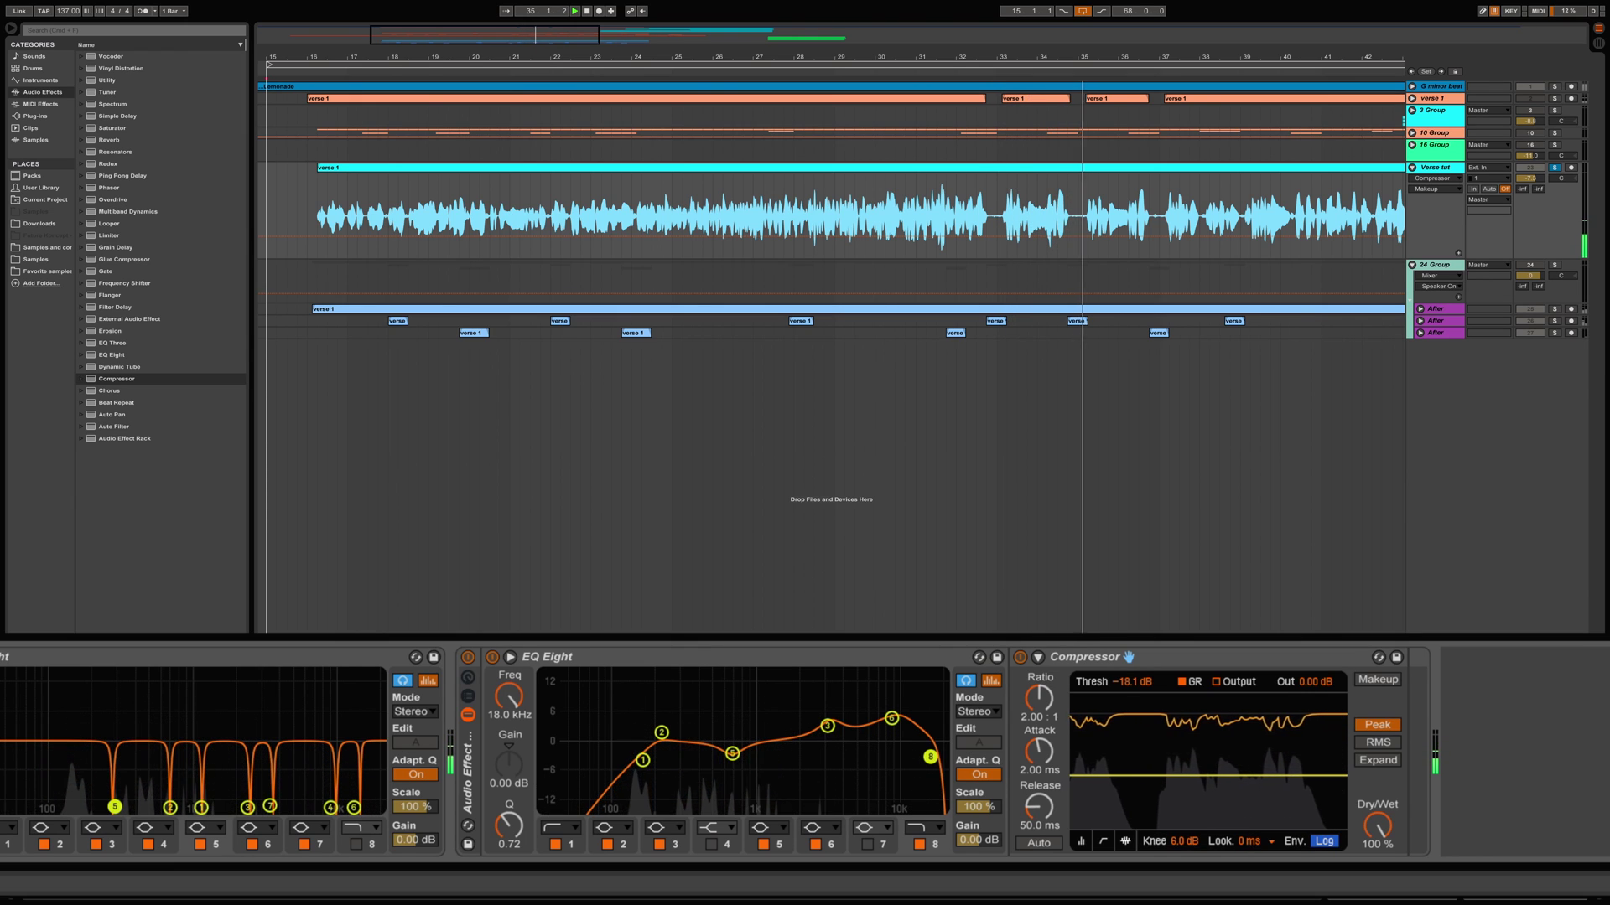
left_click_drag(1243, 775, 1244, 773)
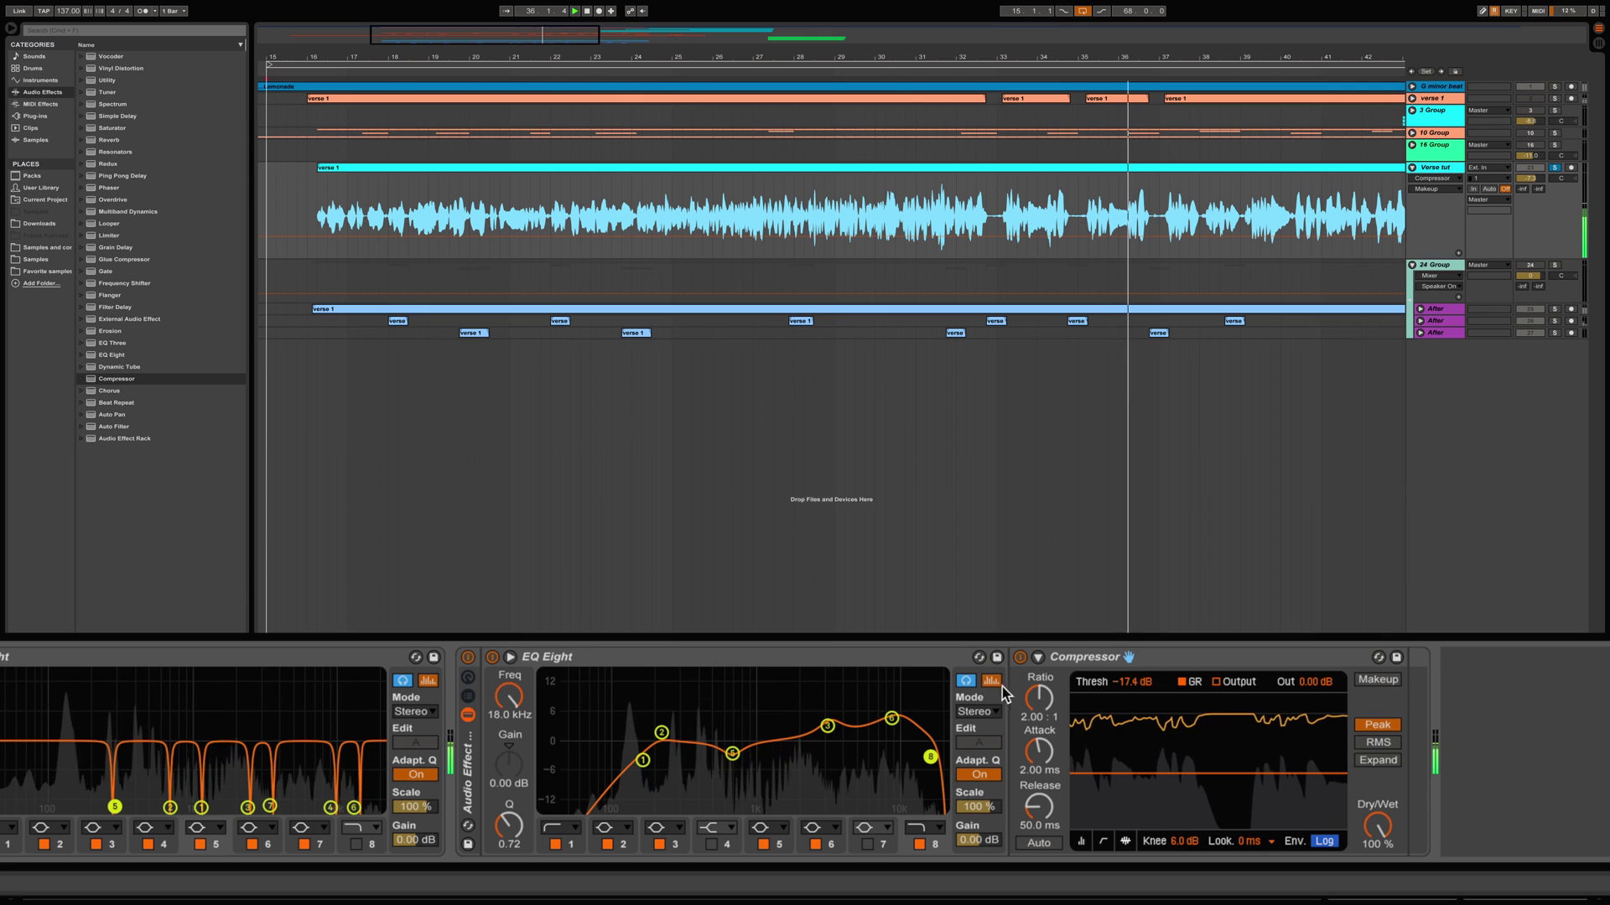
- Set the Compressor ratio to 3.71:1, attack to 0.51 ms, release to 137 ms and knee to 7.0 dB, and show the transfer curve
mouse_move(1040, 701)
left_mouse_down()
mouse_move(1040, 654)
mouse_move(1040, 702)
left_mouse_up()
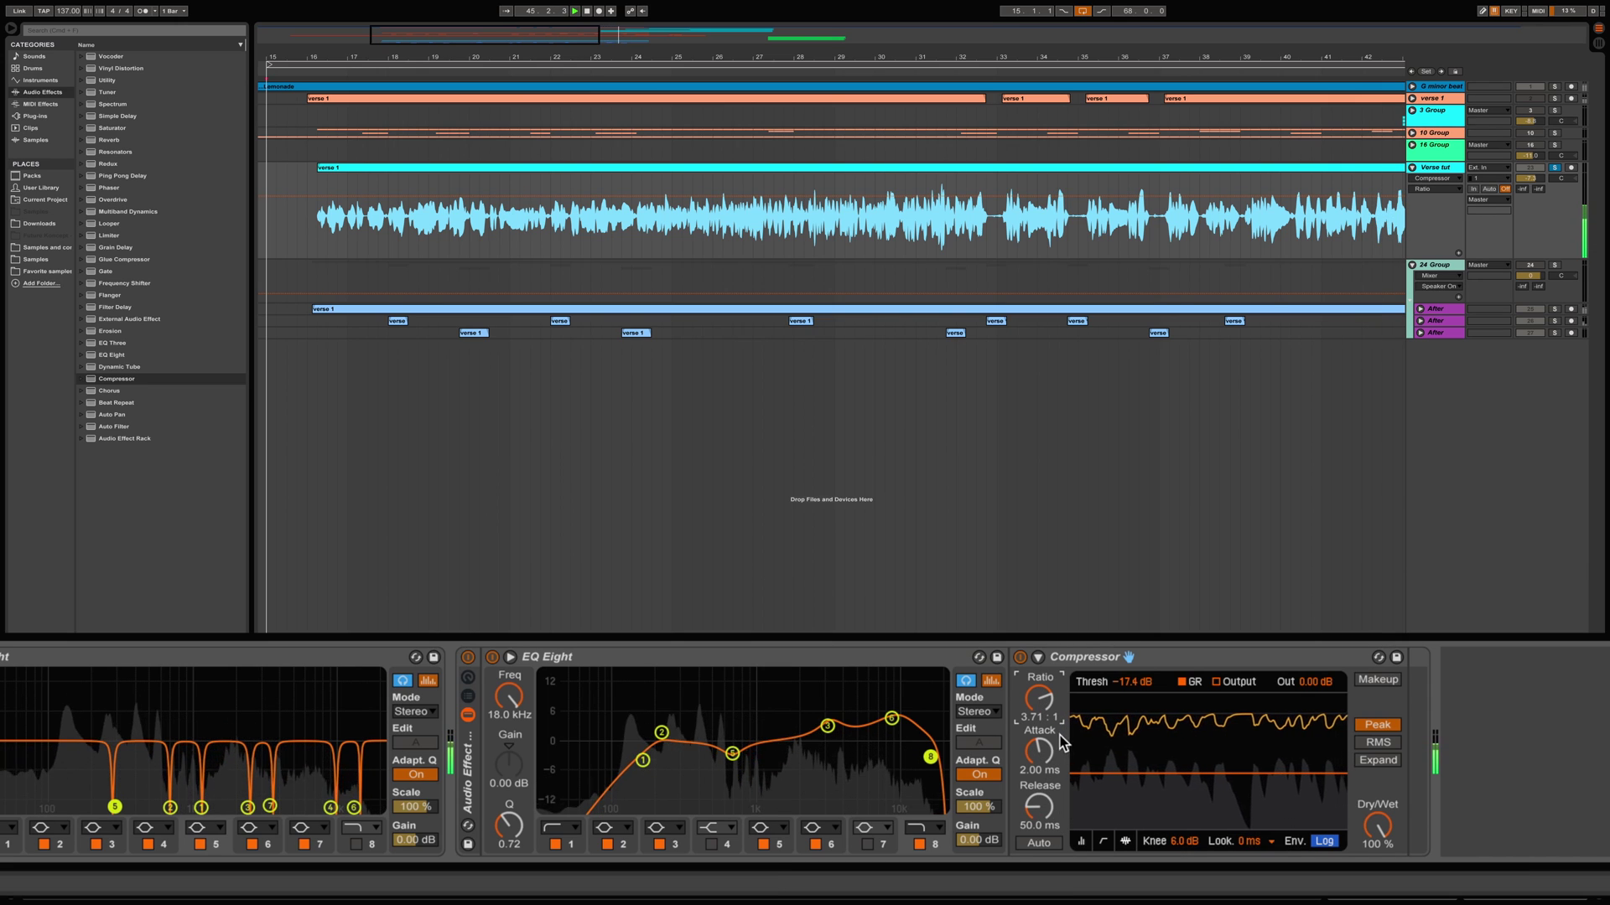
left_click_drag(1039, 750, 1039, 759)
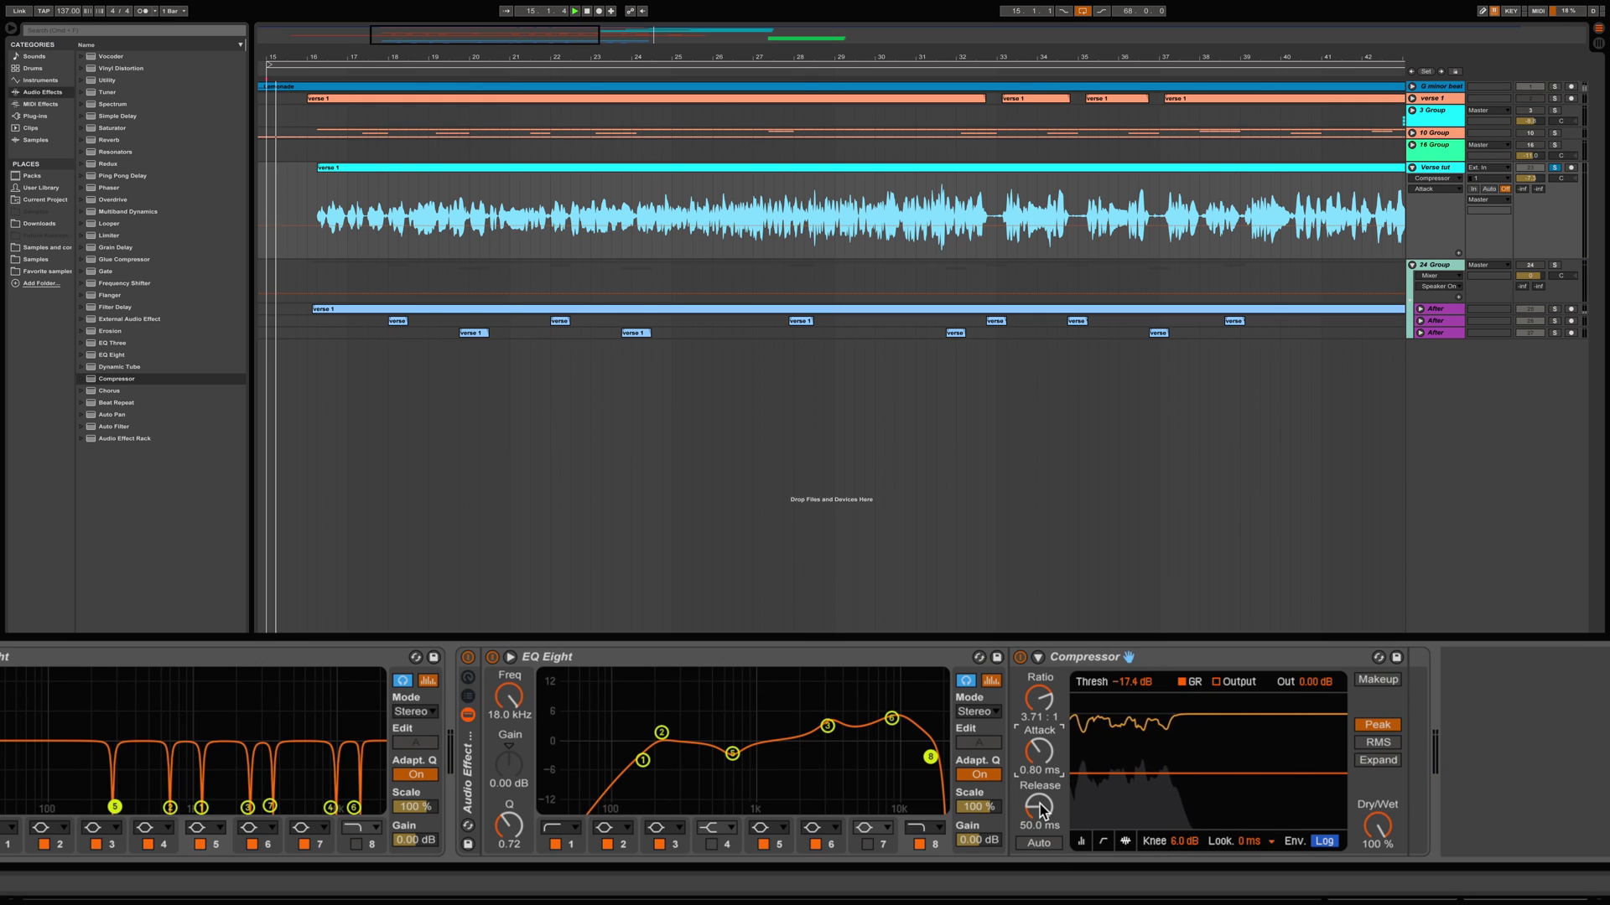
left_click(1103, 841)
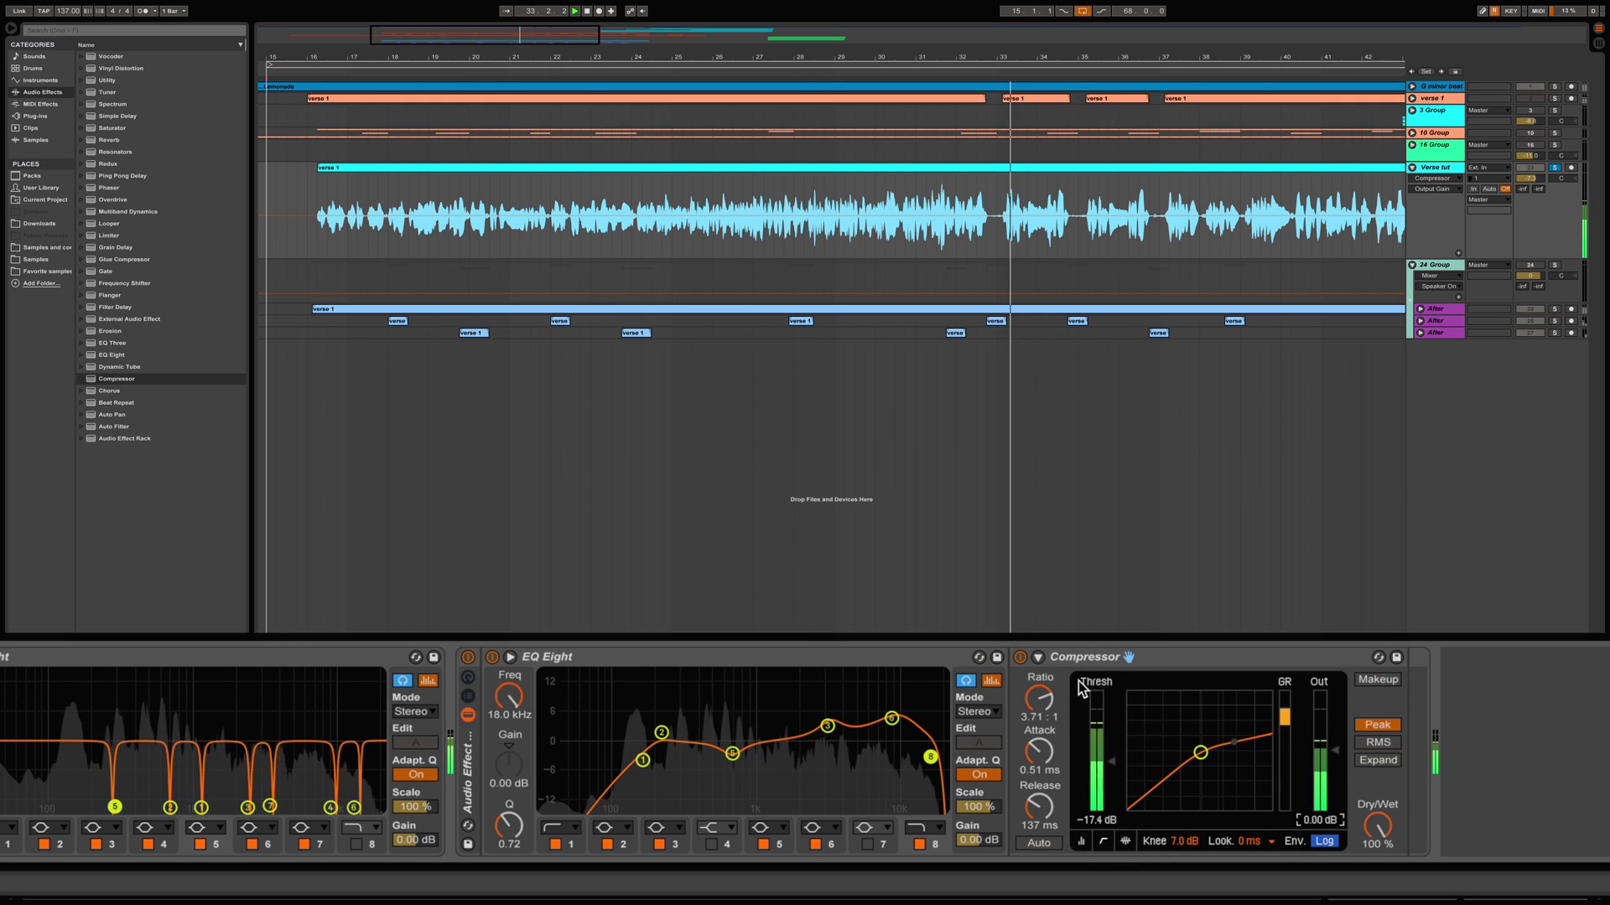
- Raise the Compressor's output gain to 4.50 dB, comparing the vocal level with the Compressor bypassed and re-enabled
left_click(1021, 657)
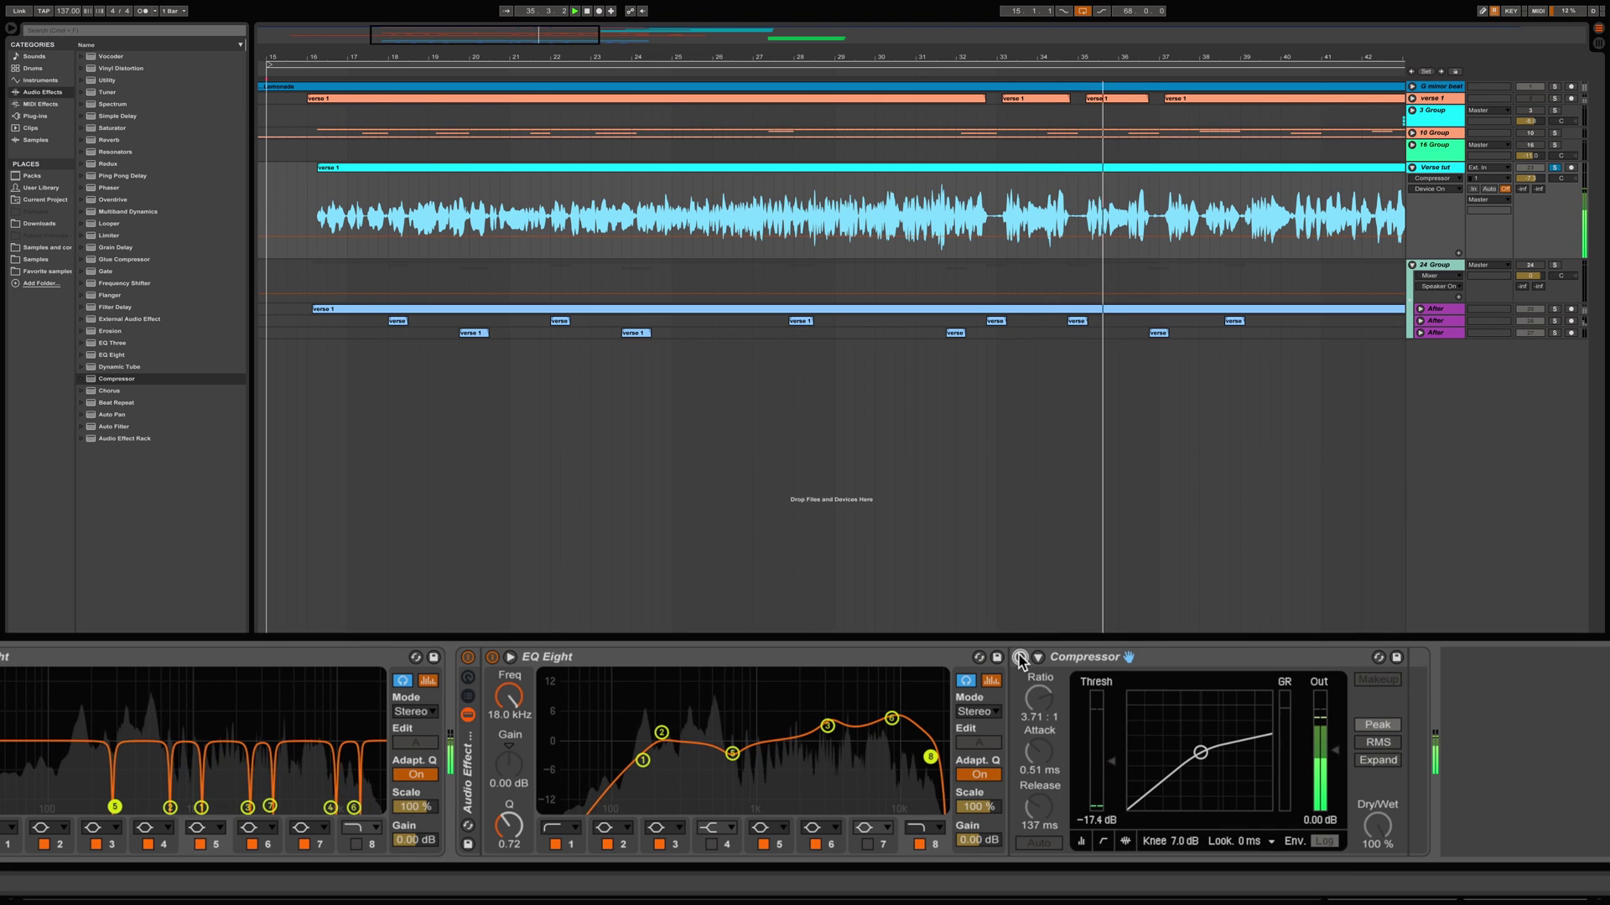
left_click(1018, 656)
left_click_drag(1324, 826, 1324, 786)
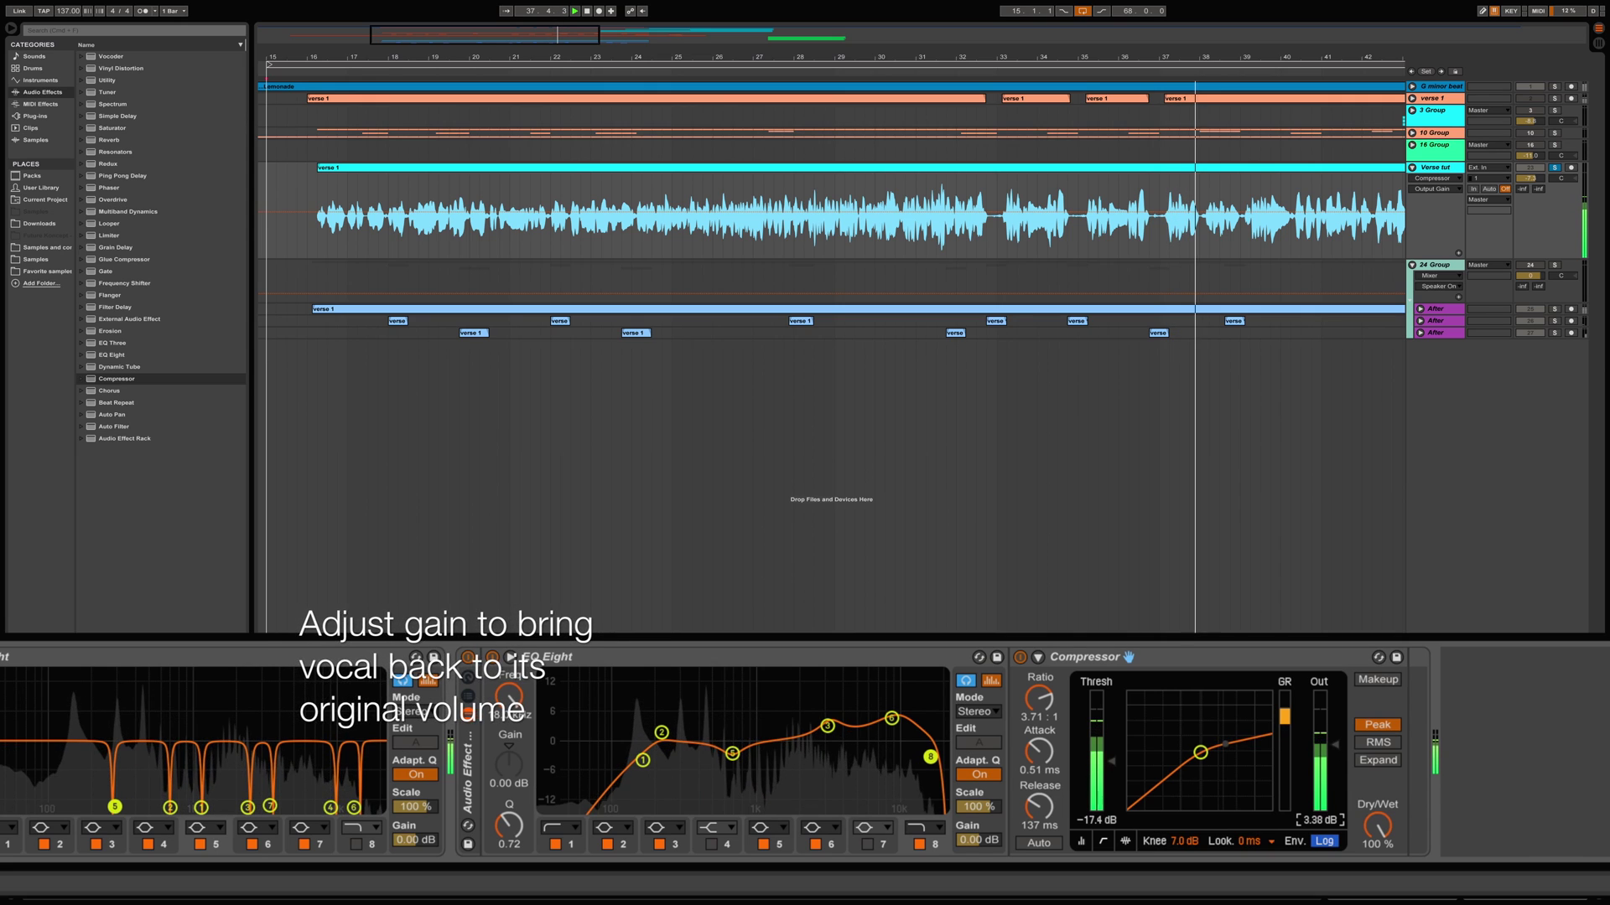
left_click(1022, 658)
left_click(1020, 657)
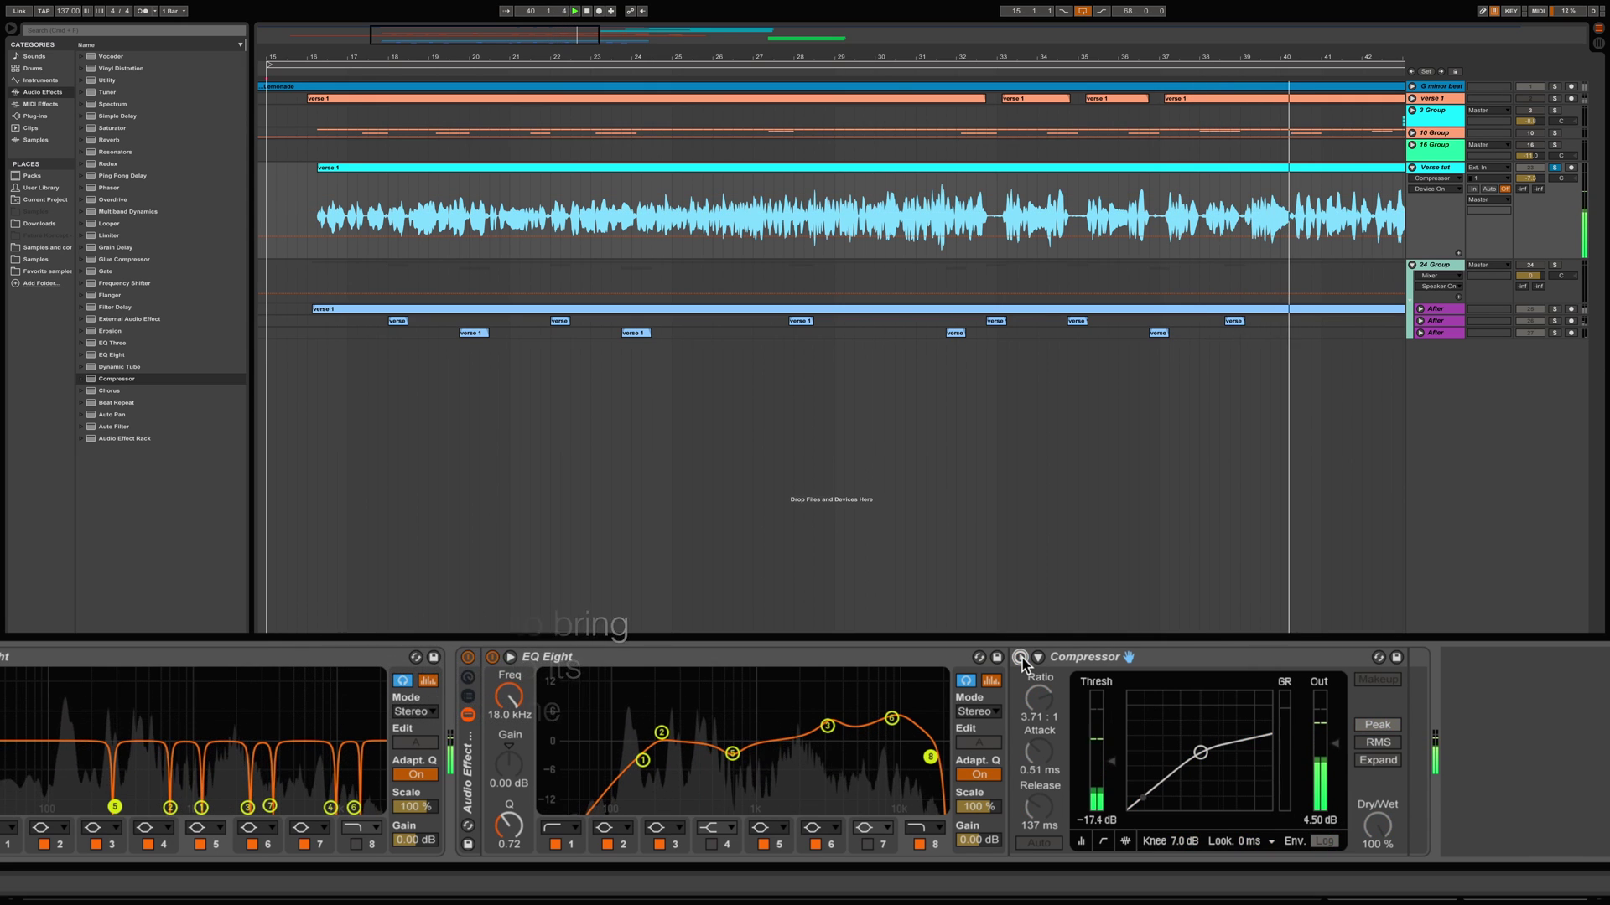
left_click(1021, 657)
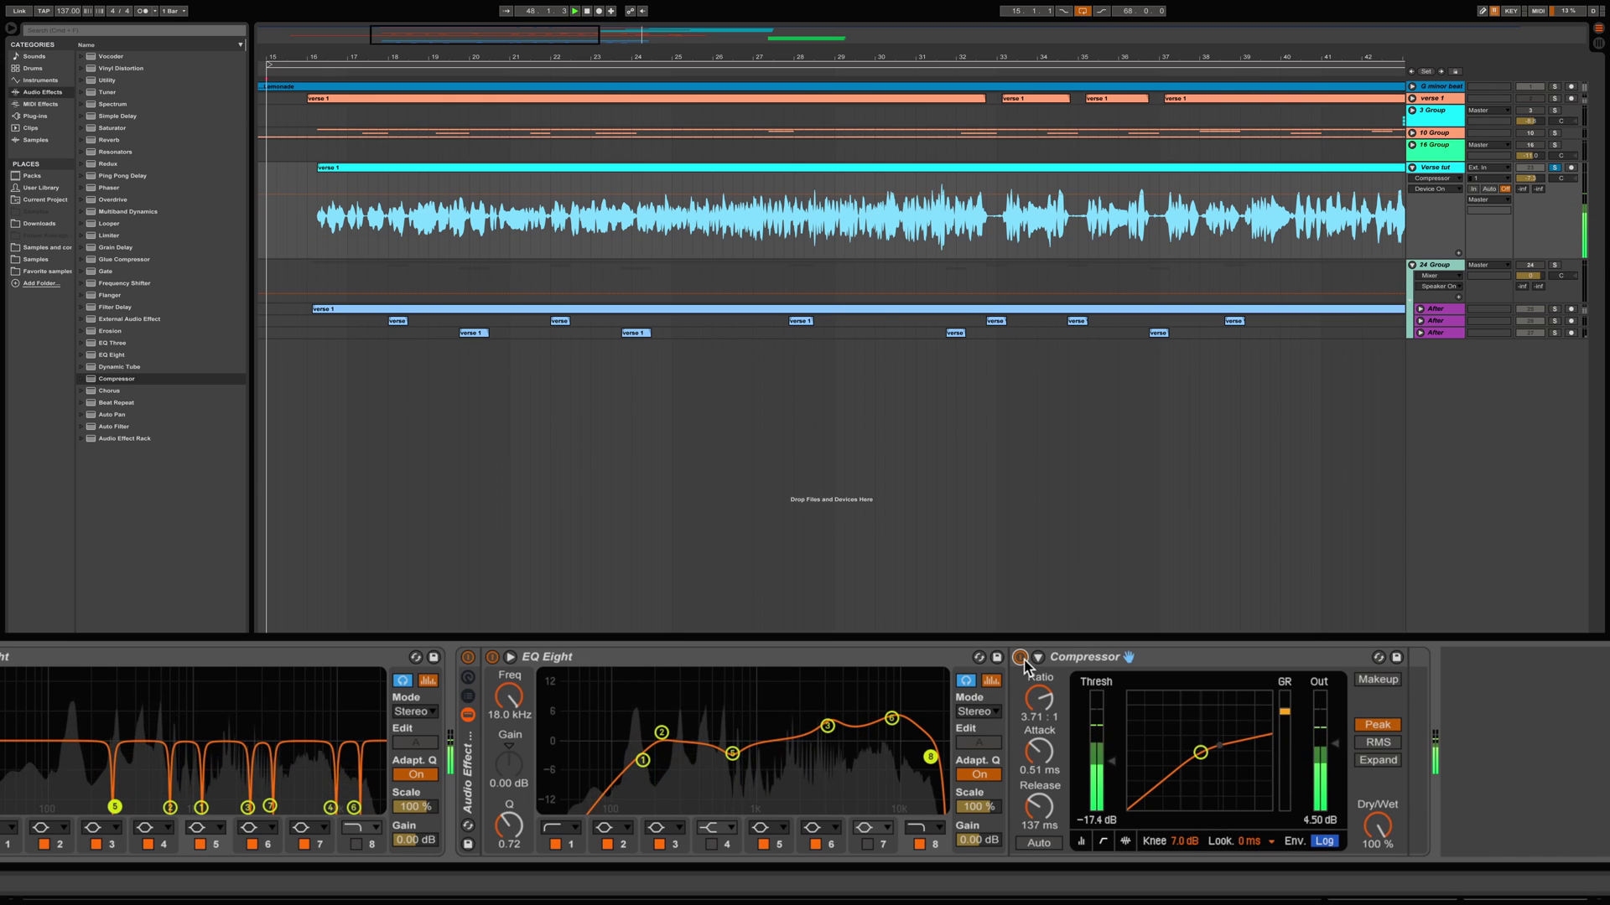
- Unsolo the verse vocal track and compare it in the full mix with the Compressor bypassed and re-enabled
left_click(1555, 168)
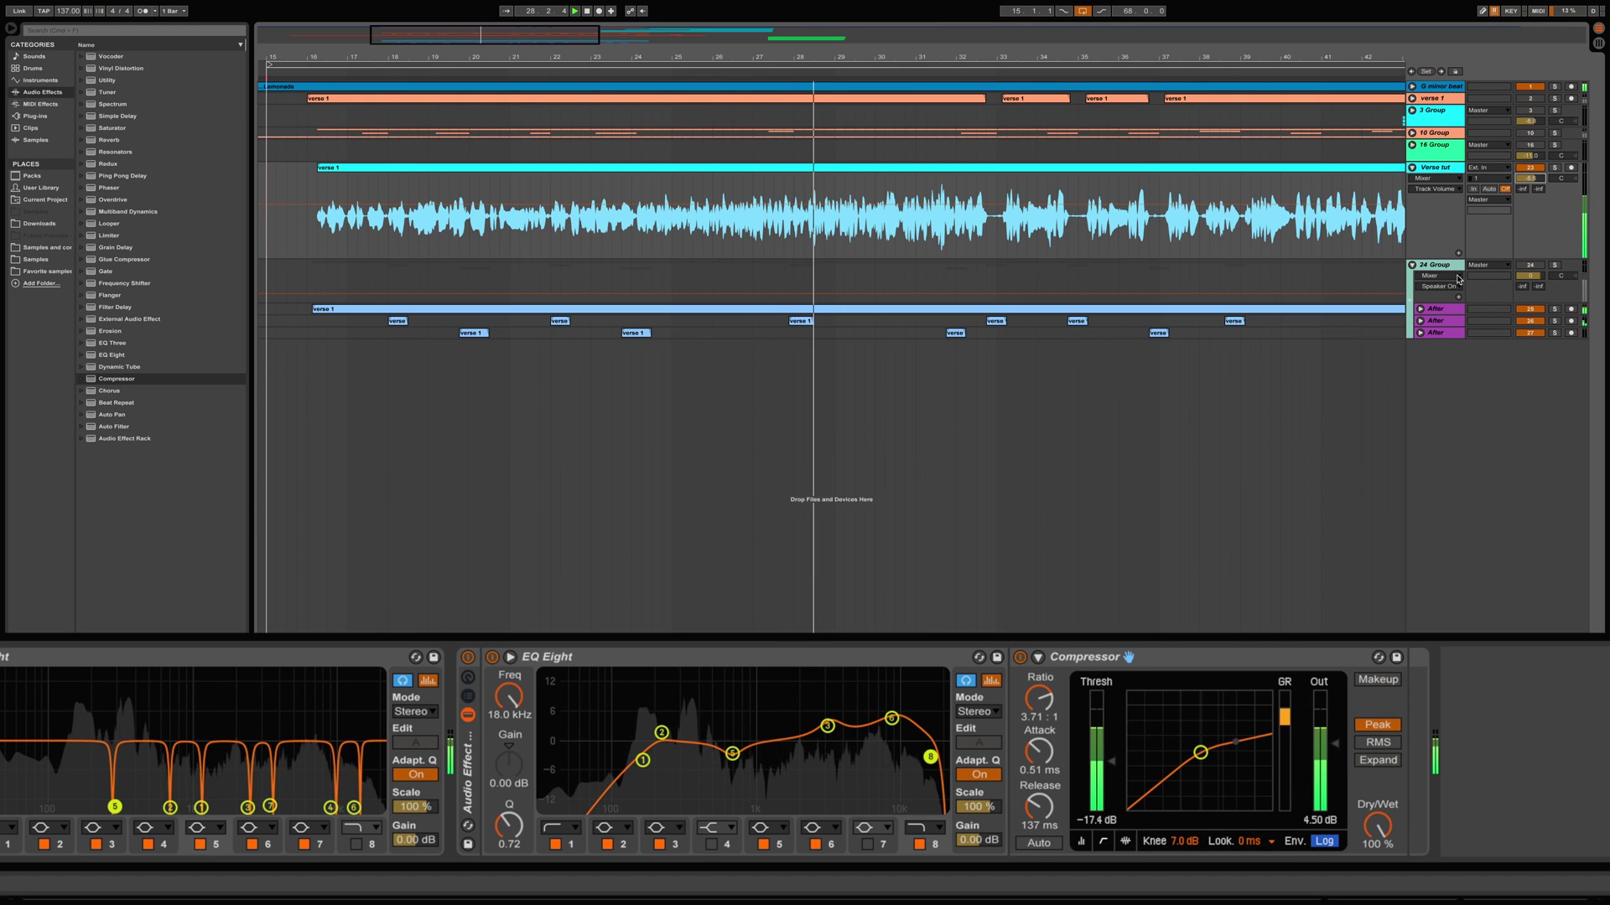
left_click(1020, 657)
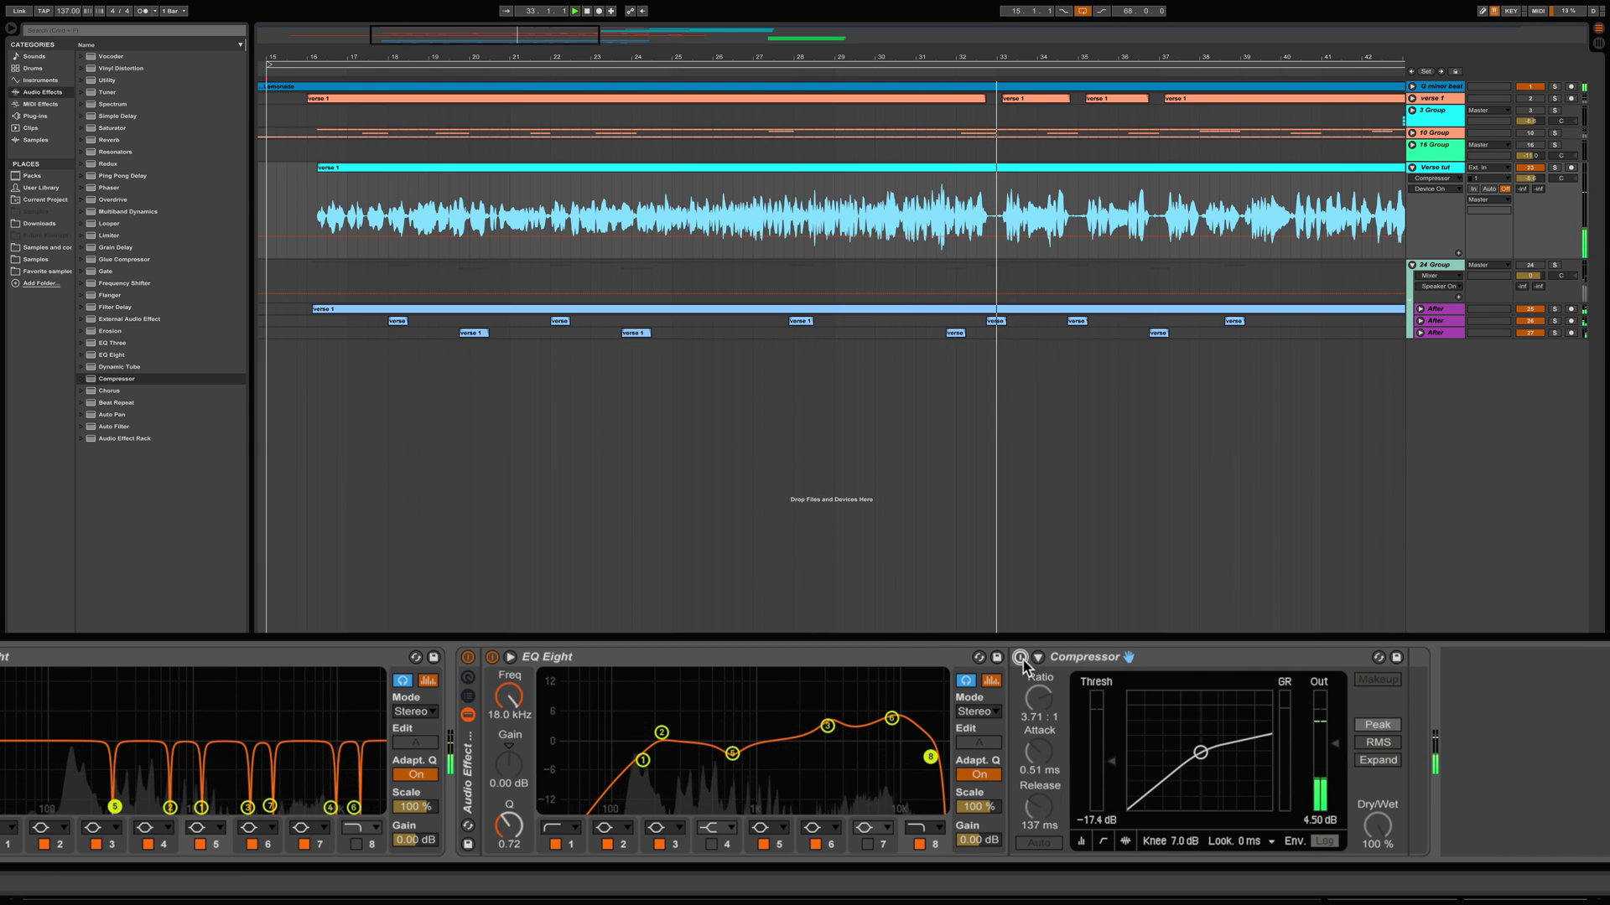
left_click(1020, 658)
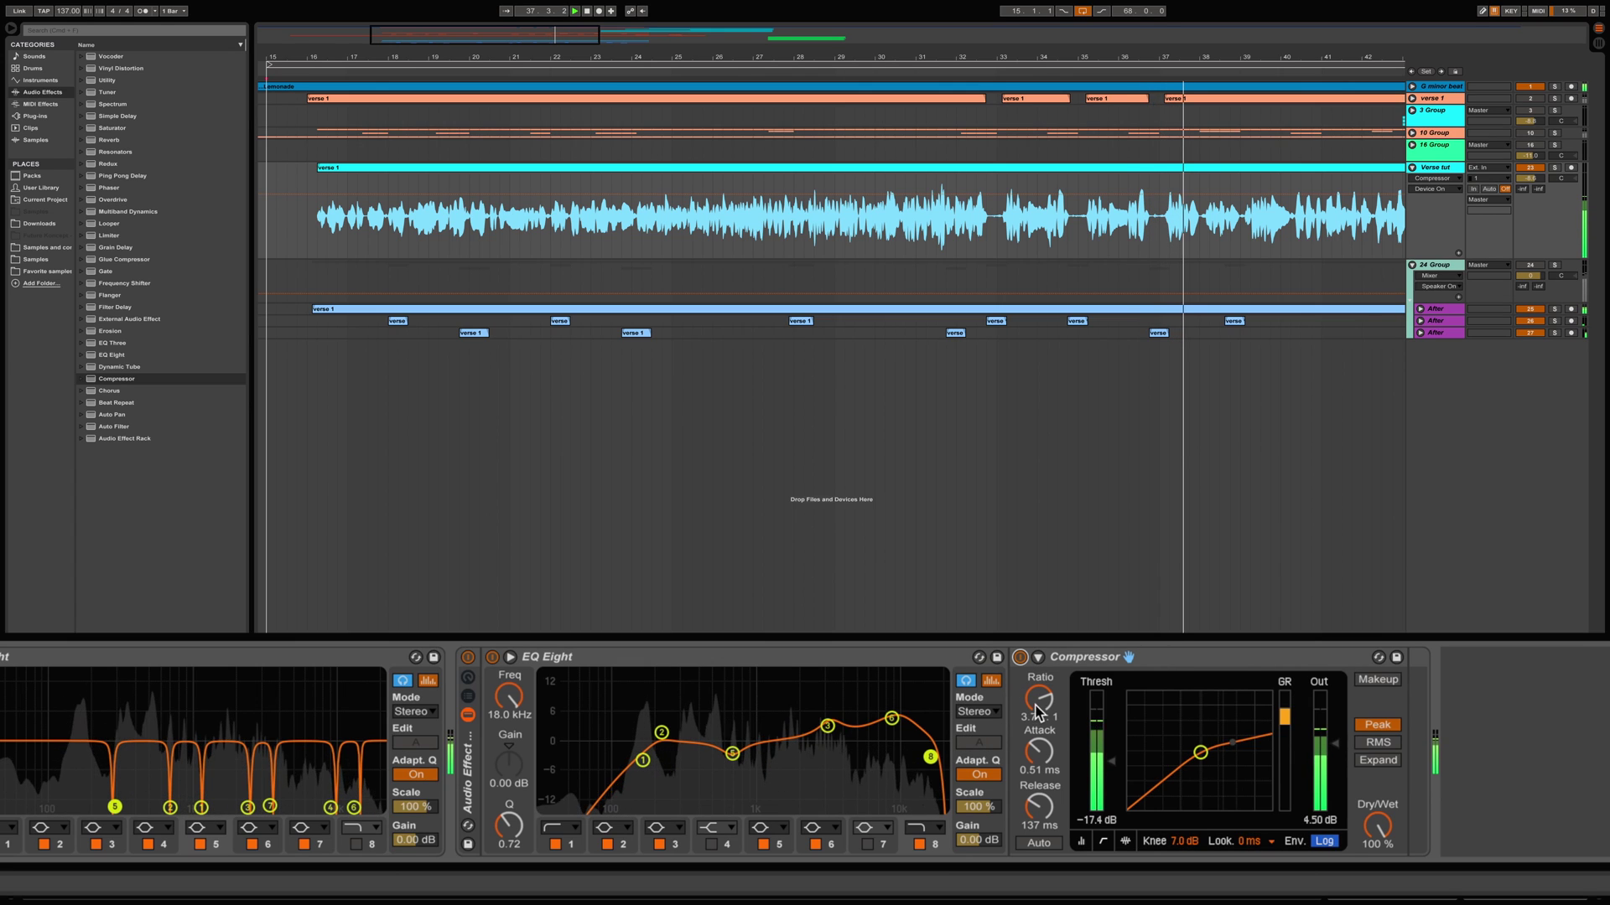
- Compare the vocal in the full mix with the whole audio effect rack bypassed and re-enabled
left_click(468, 661)
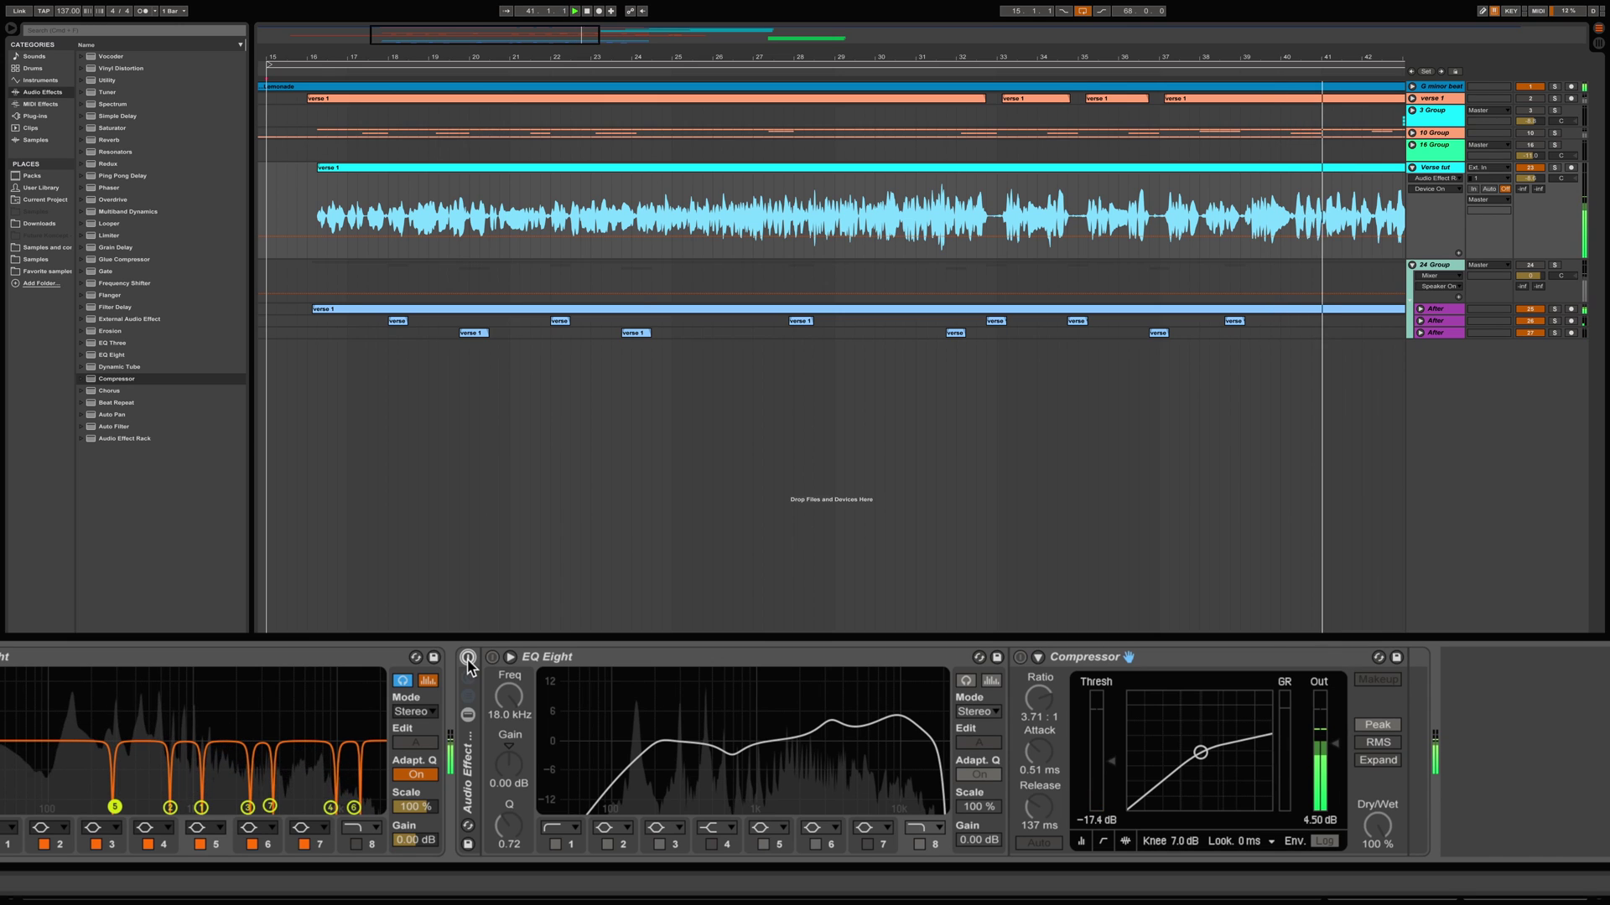
left_click(468, 659)
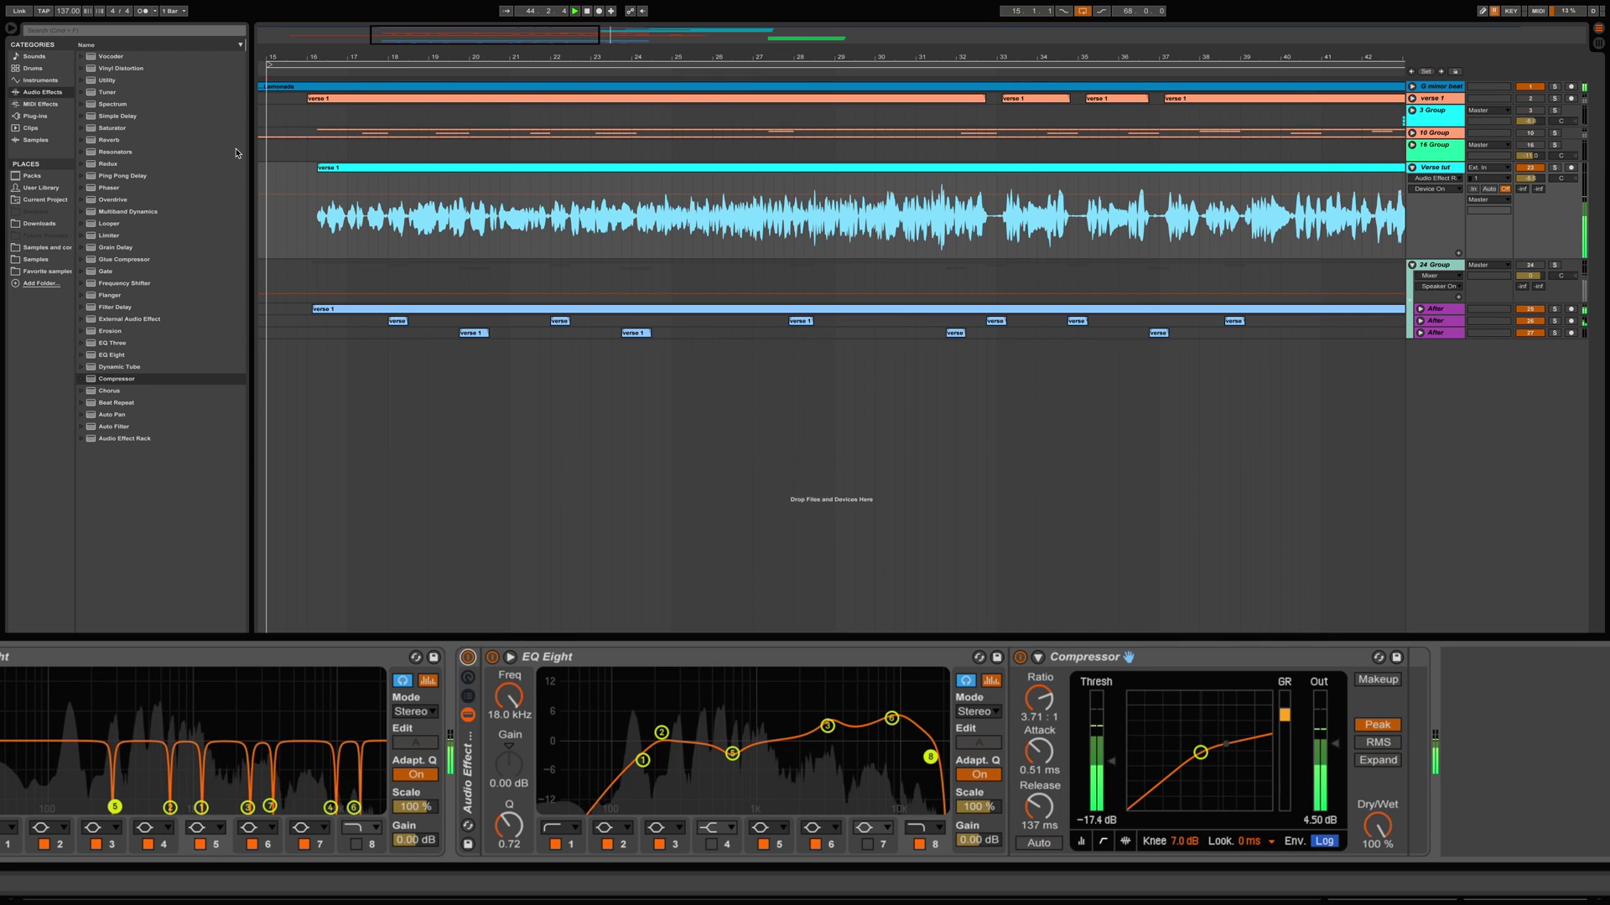
left_click(304, 245)
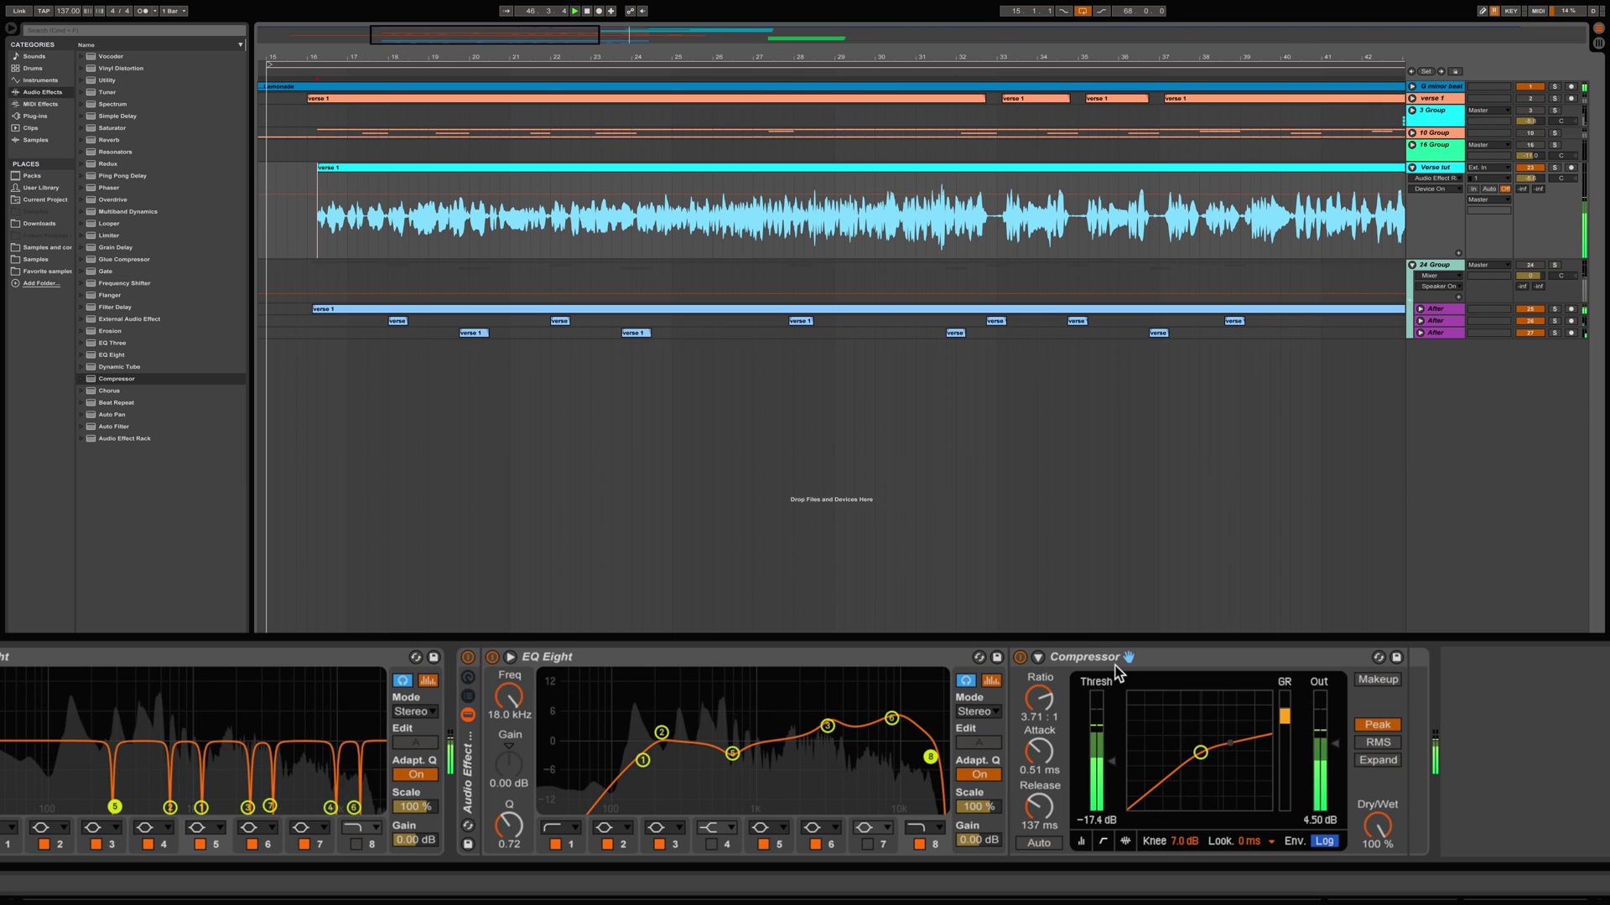
left_click(1122, 667)
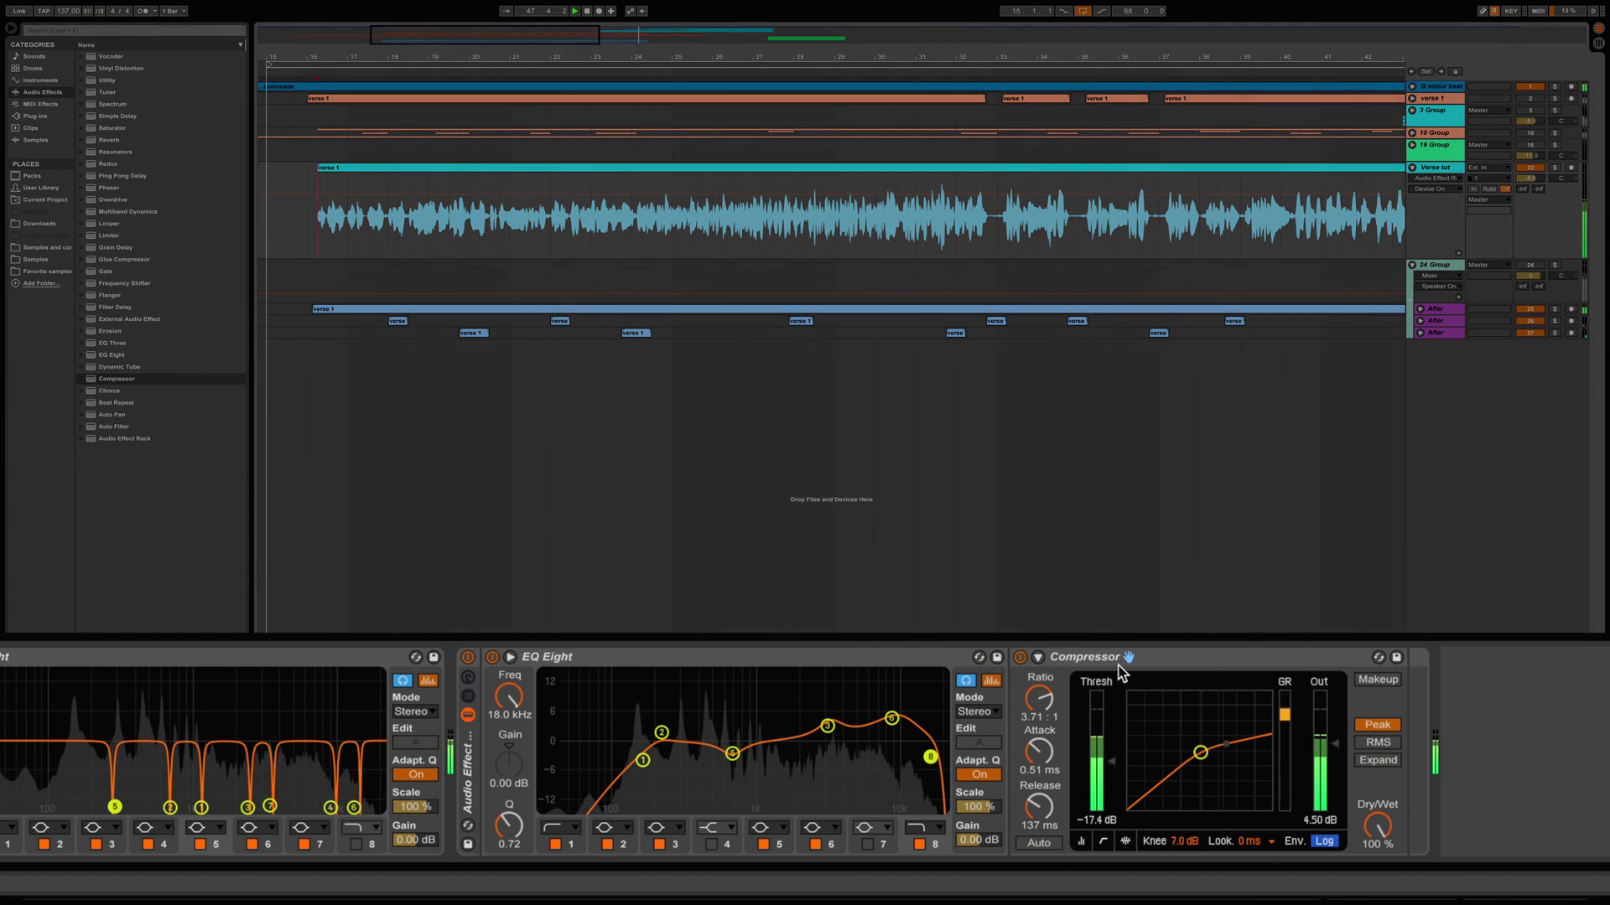